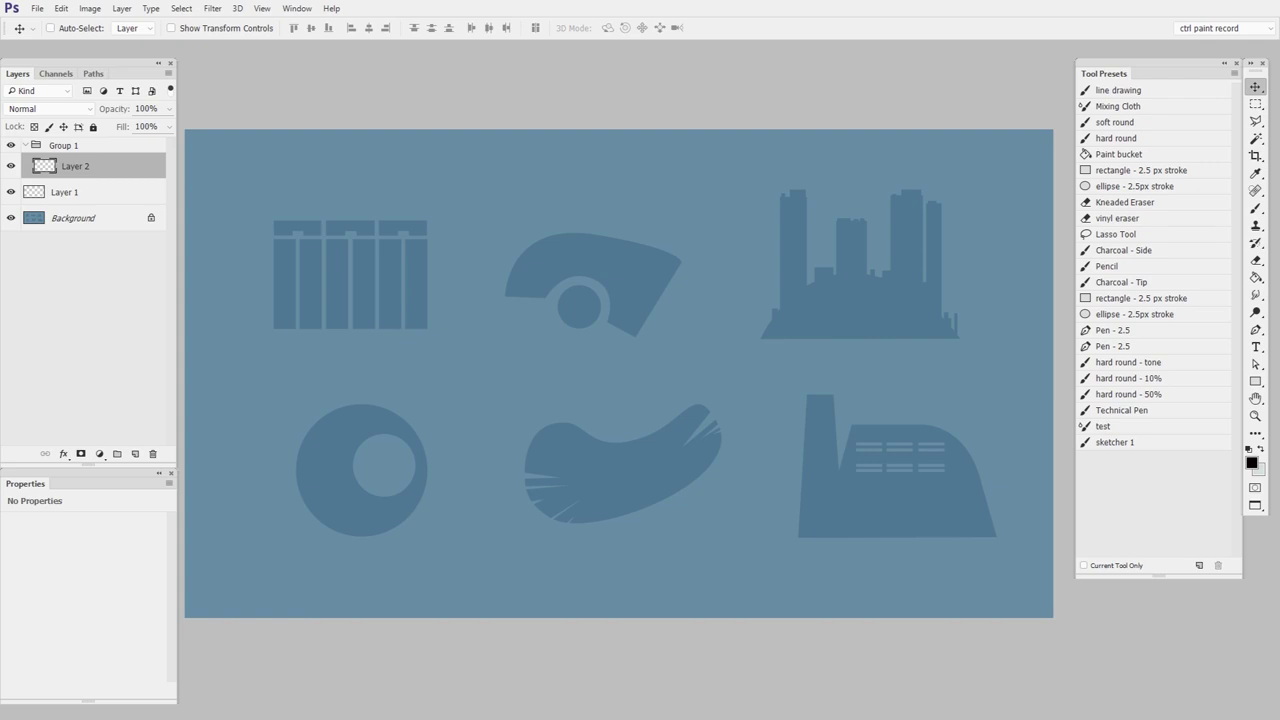
{"action": "left_click_drag", "start_coordinate": [538, 416], "coordinate": [679, 467]}
{"action": "left_click_drag", "start_coordinate": [688, 421], "coordinate": [719, 421]}
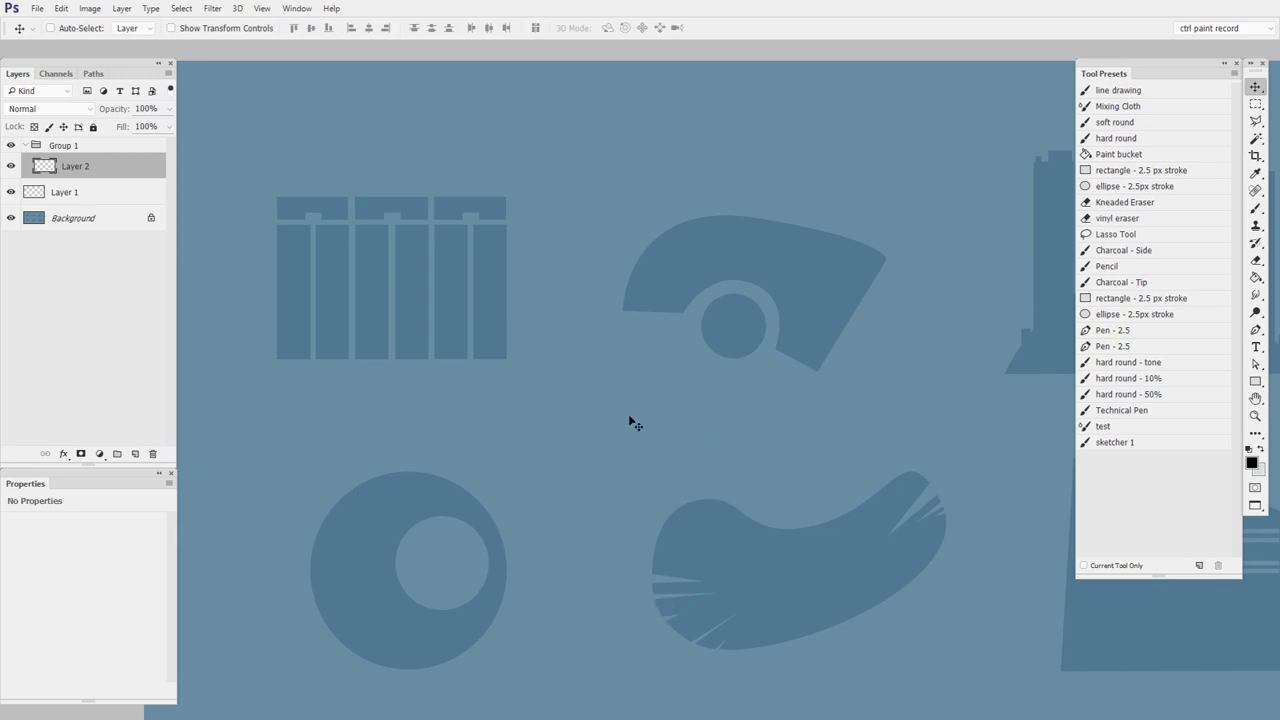
{"action": "left_click_drag", "start_coordinate": [917, 457], "coordinate": [636, 492]}
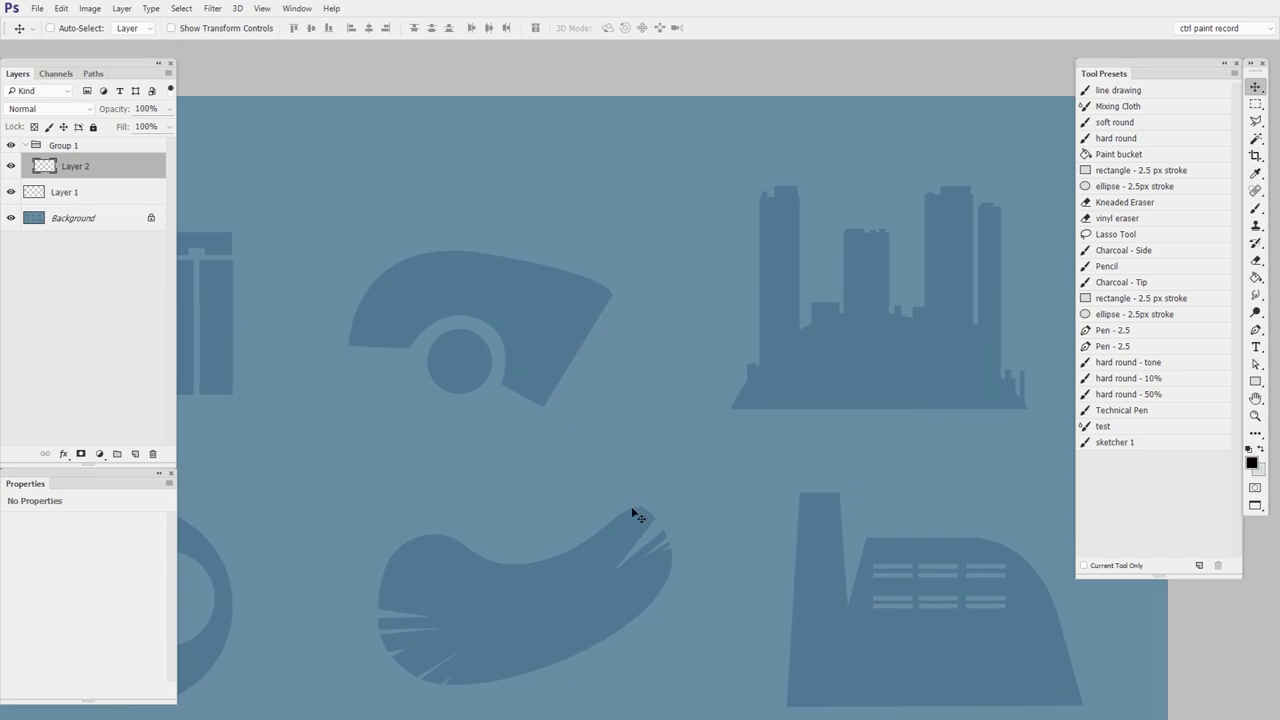
{"action": "left_click_drag", "start_coordinate": [597, 602], "coordinate": [754, 567]}
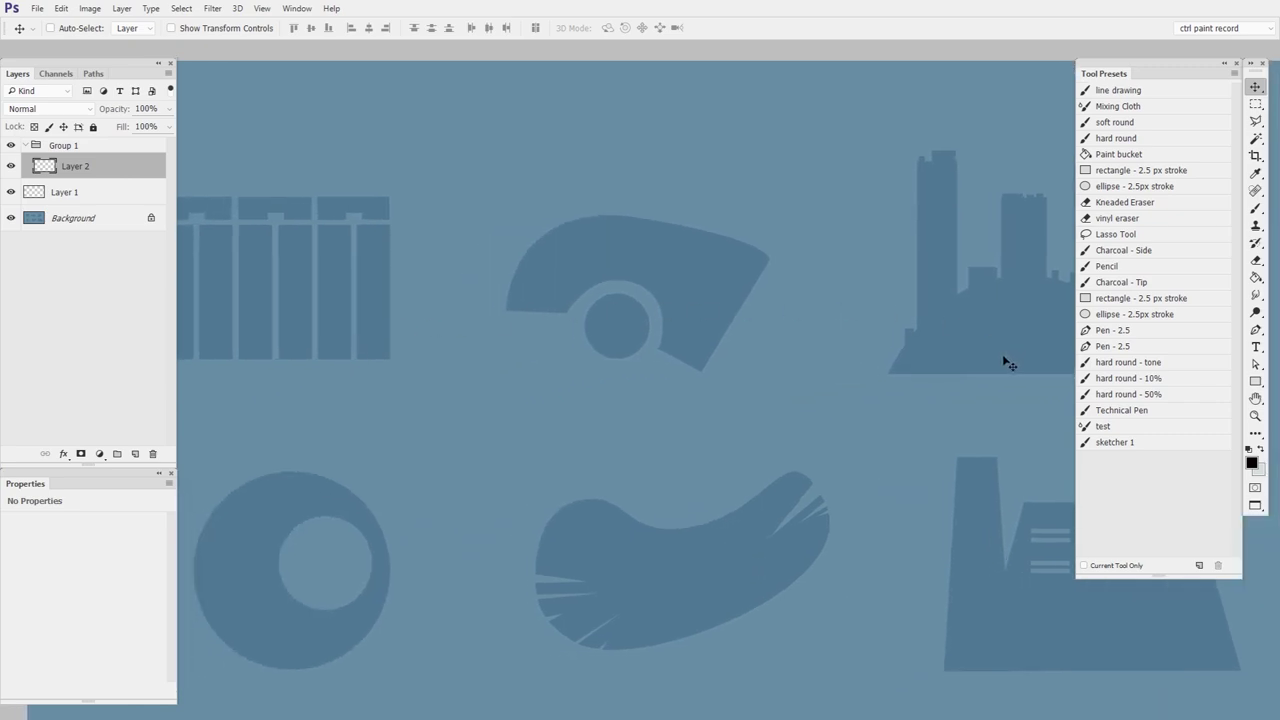
{"action": "left_click_drag", "start_coordinate": [646, 677], "coordinate": [549, 514]}
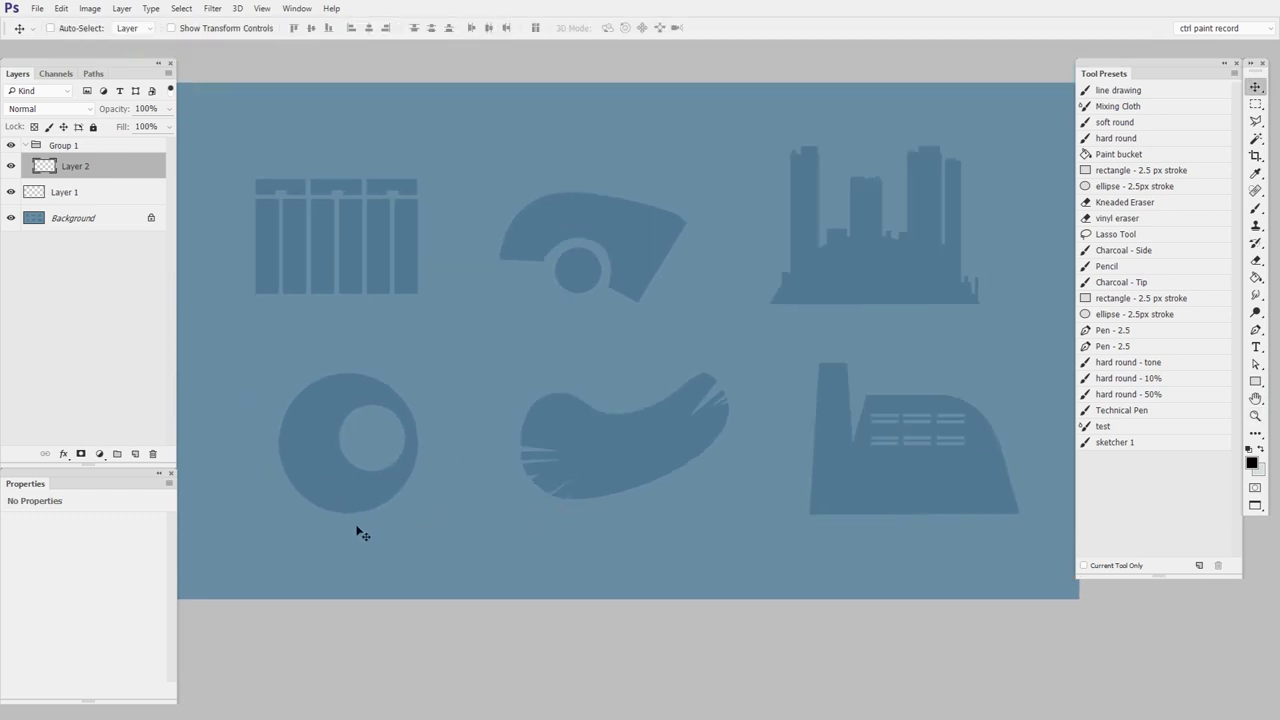
Draw a black-filled rectangle shape of about 74 × 300 px over the leftmost tall bar of the first silhouette
{"action": "left_click_drag", "start_coordinate": [349, 269], "coordinate": [631, 377]}
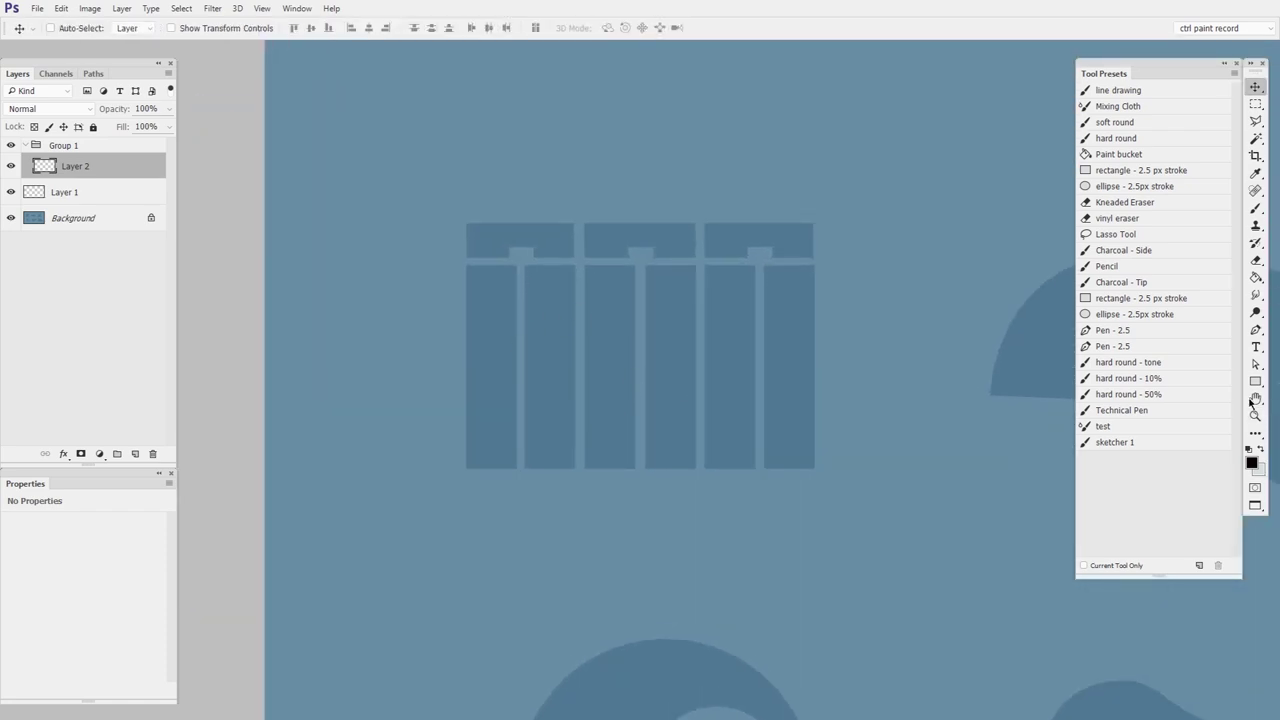
{"action": "key", "text": "u"}
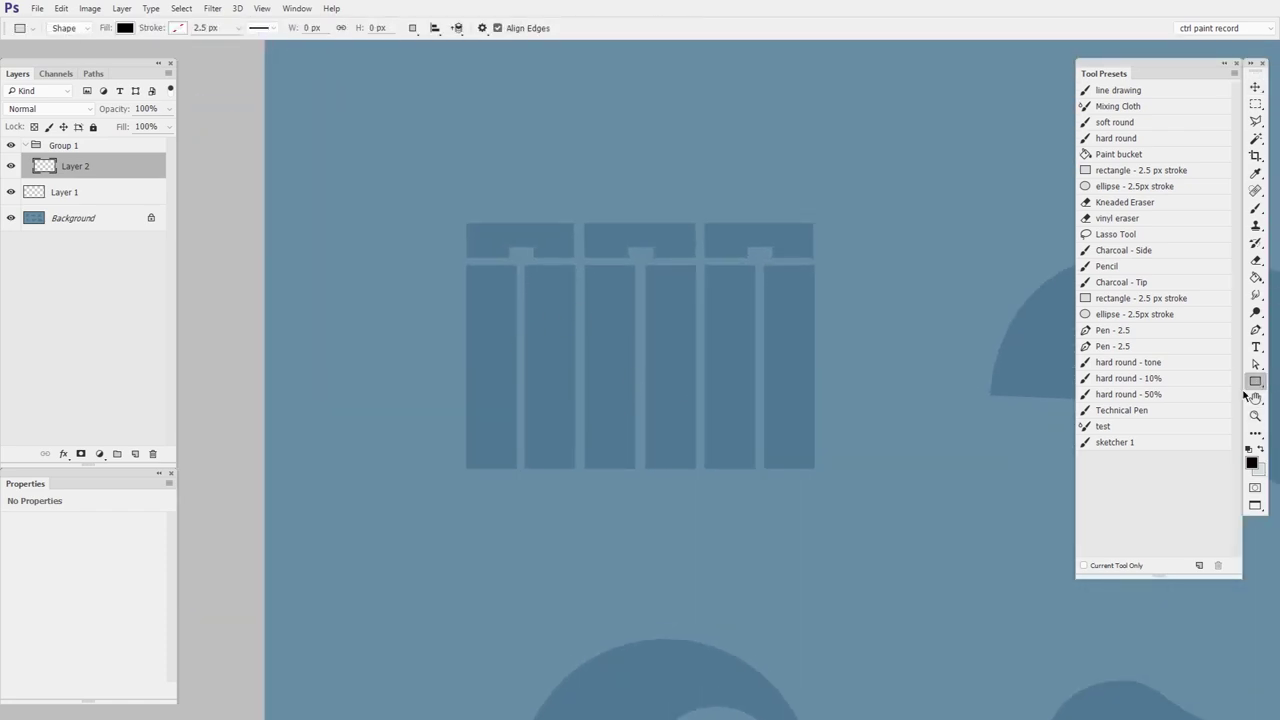
{"action": "left_click", "coordinate": [126, 149]}
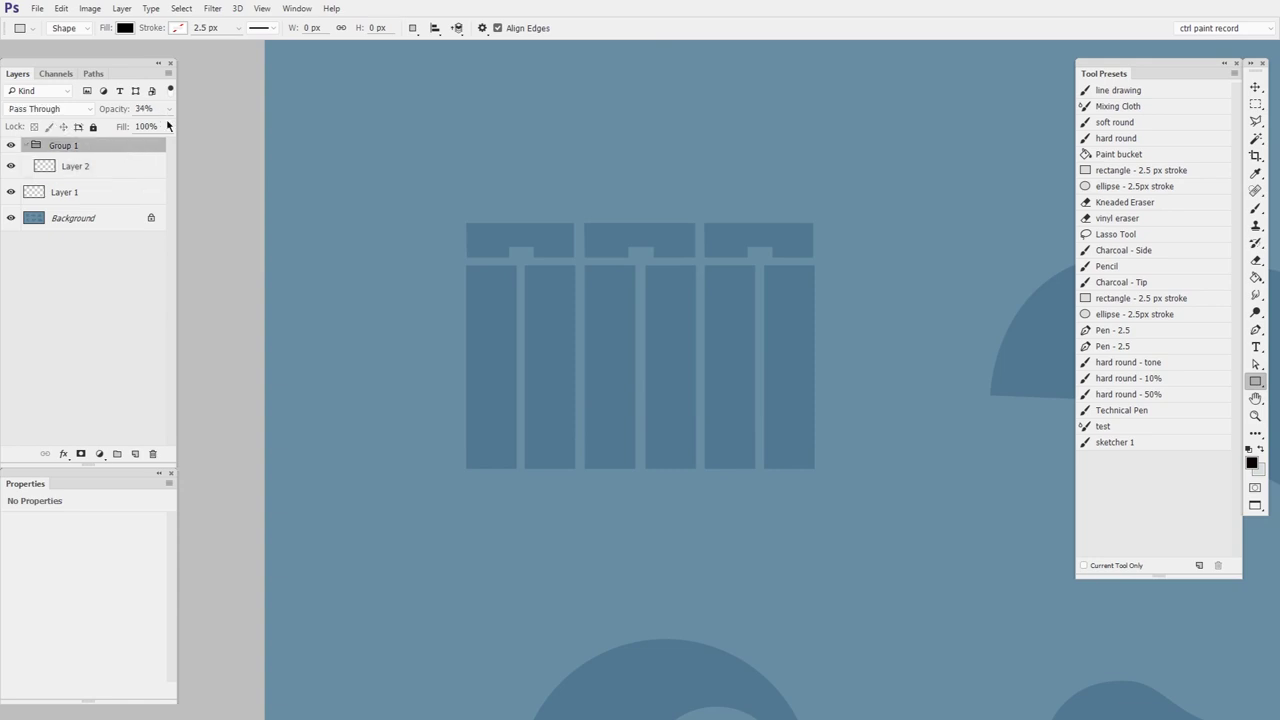
{"action": "left_click", "coordinate": [143, 168]}
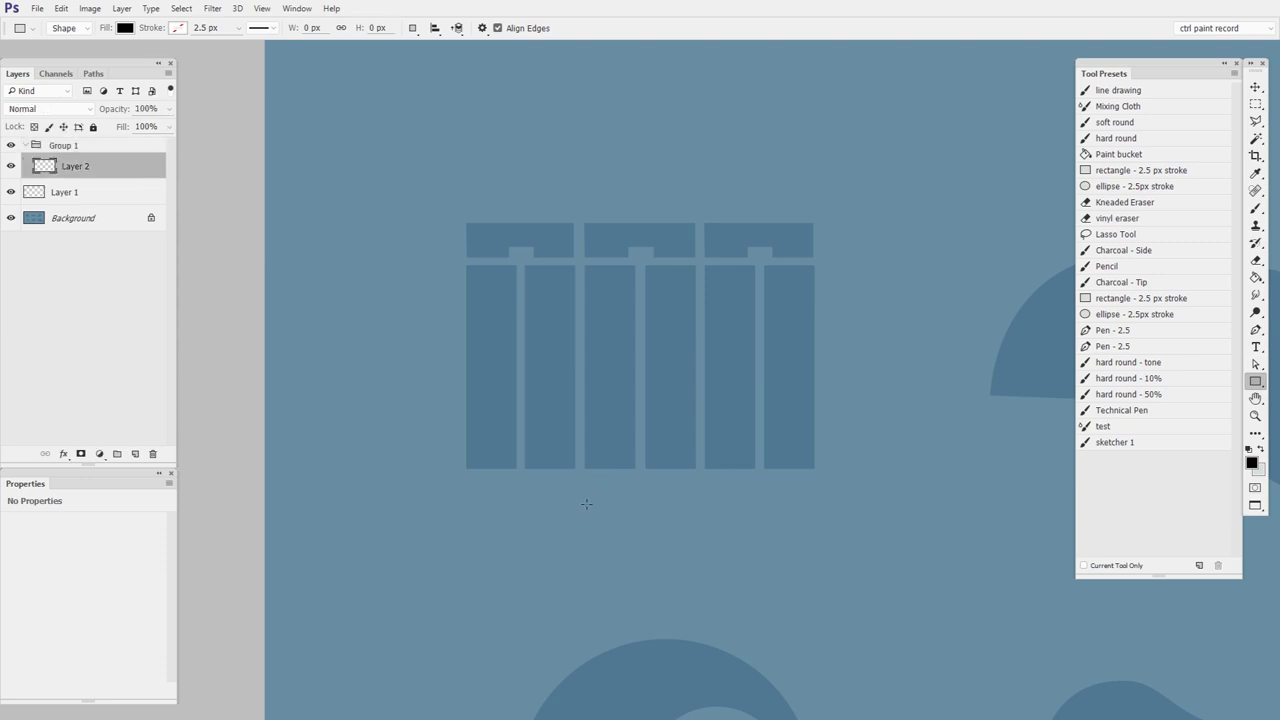
{"action": "left_click_drag", "start_coordinate": [555, 334], "coordinate": [686, 360]}
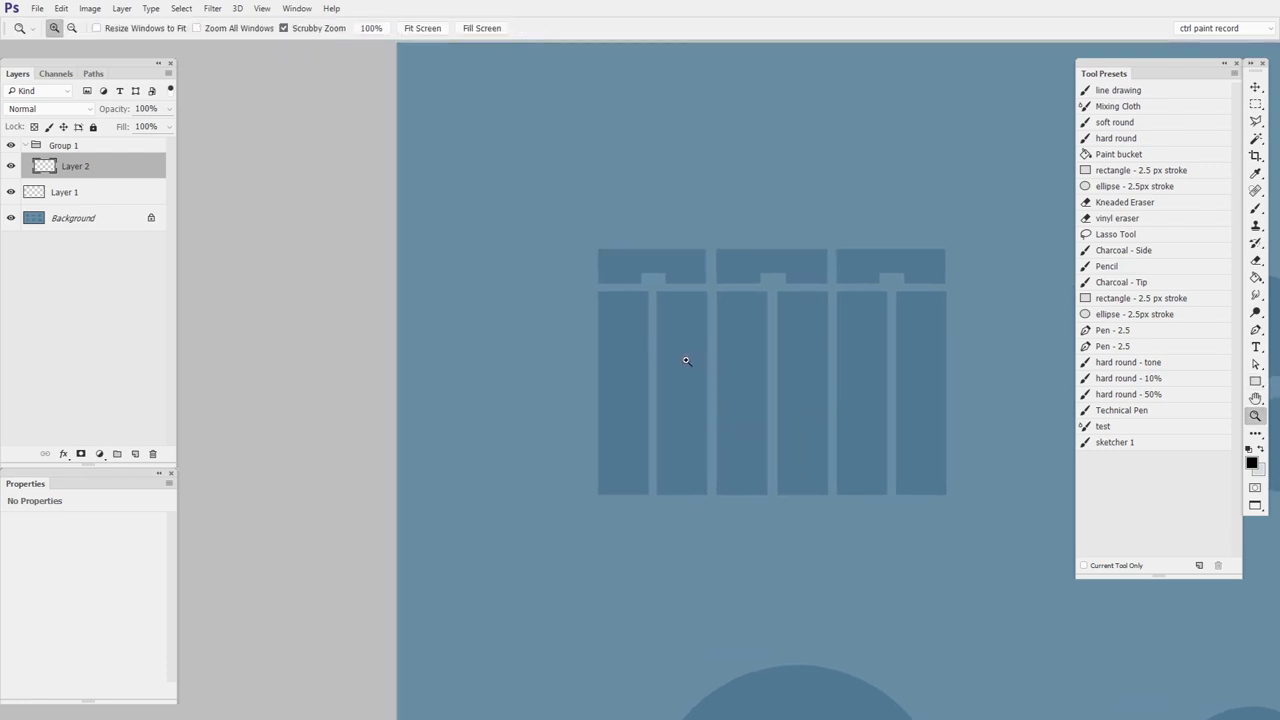
{"action": "left_click", "coordinate": [684, 359], "text": "ctrl"}
{"action": "mouse_move", "coordinate": [568, 268]}
{"action": "left_mouse_down"}
{"action": "mouse_move", "coordinate": [649, 464]}
{"action": "mouse_move", "coordinate": [622, 537]}
{"action": "mouse_move", "coordinate": [636, 541]}
{"action": "left_mouse_up"}
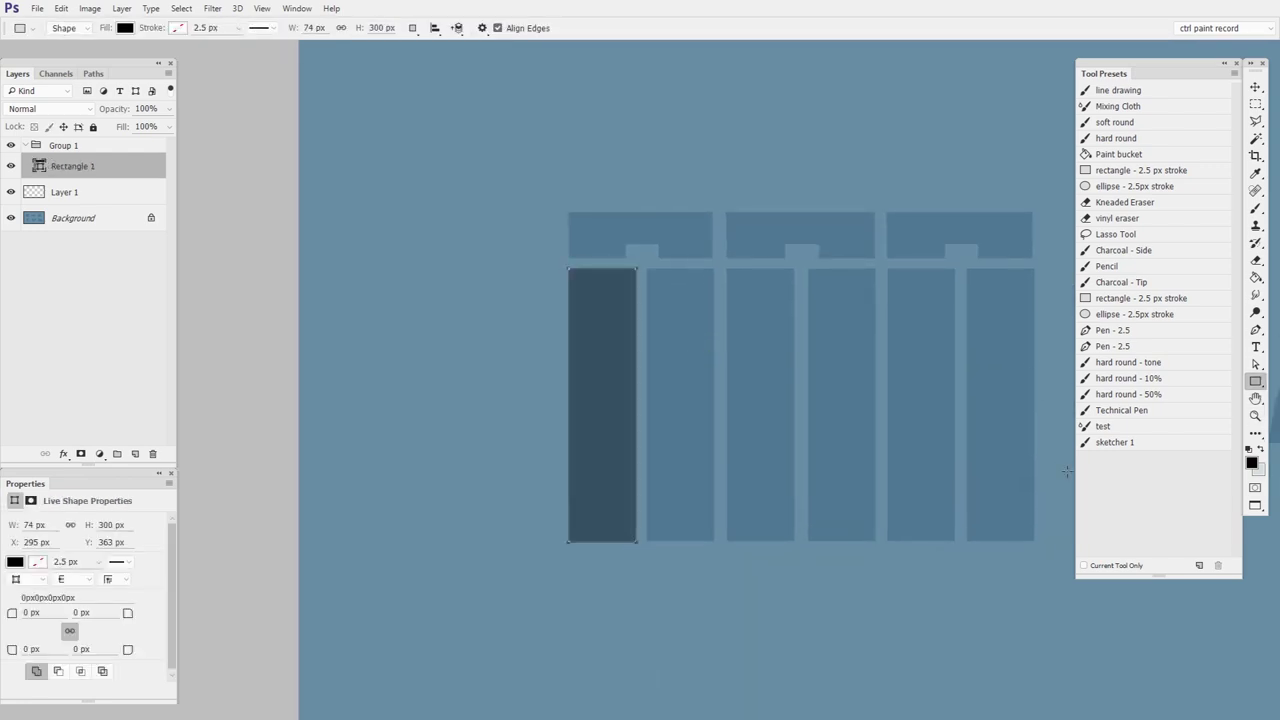
Duplicate the rectangle onto the other five tall bars and distribute all six by their horizontal centers
{"action": "key", "text": "v"}
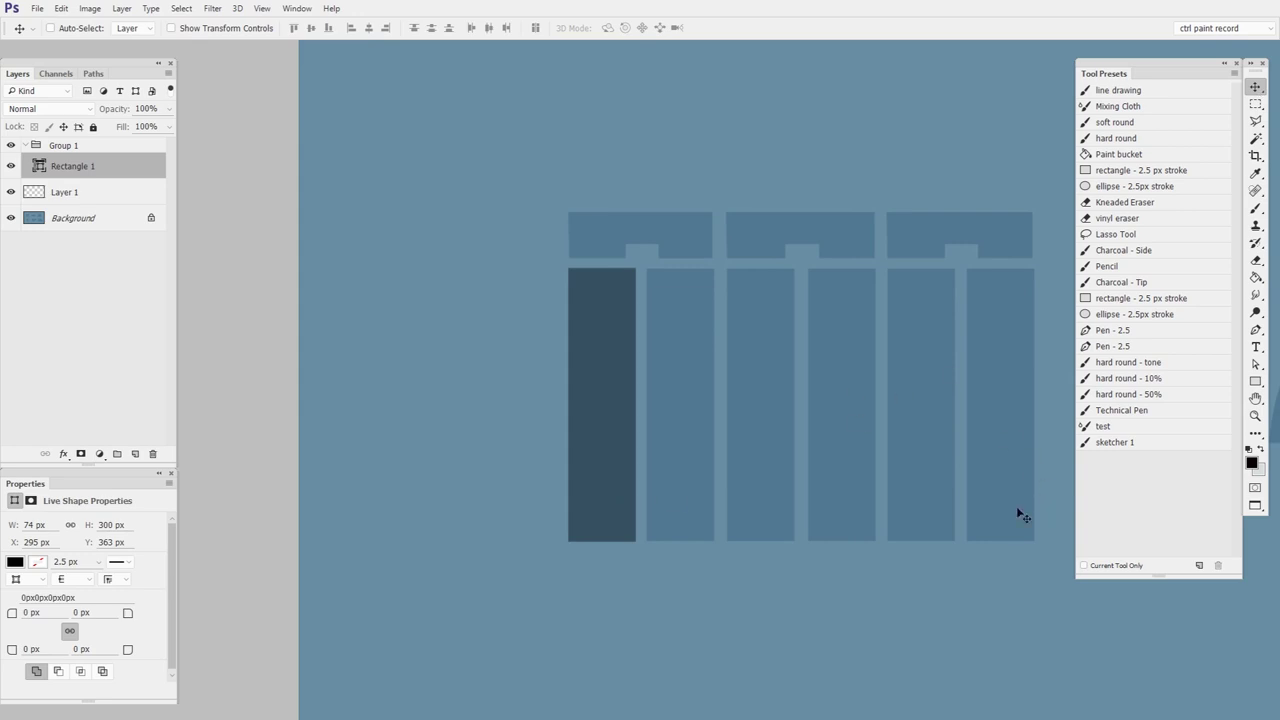
{"action": "left_click_drag", "start_coordinate": [794, 523], "coordinate": [680, 540]}
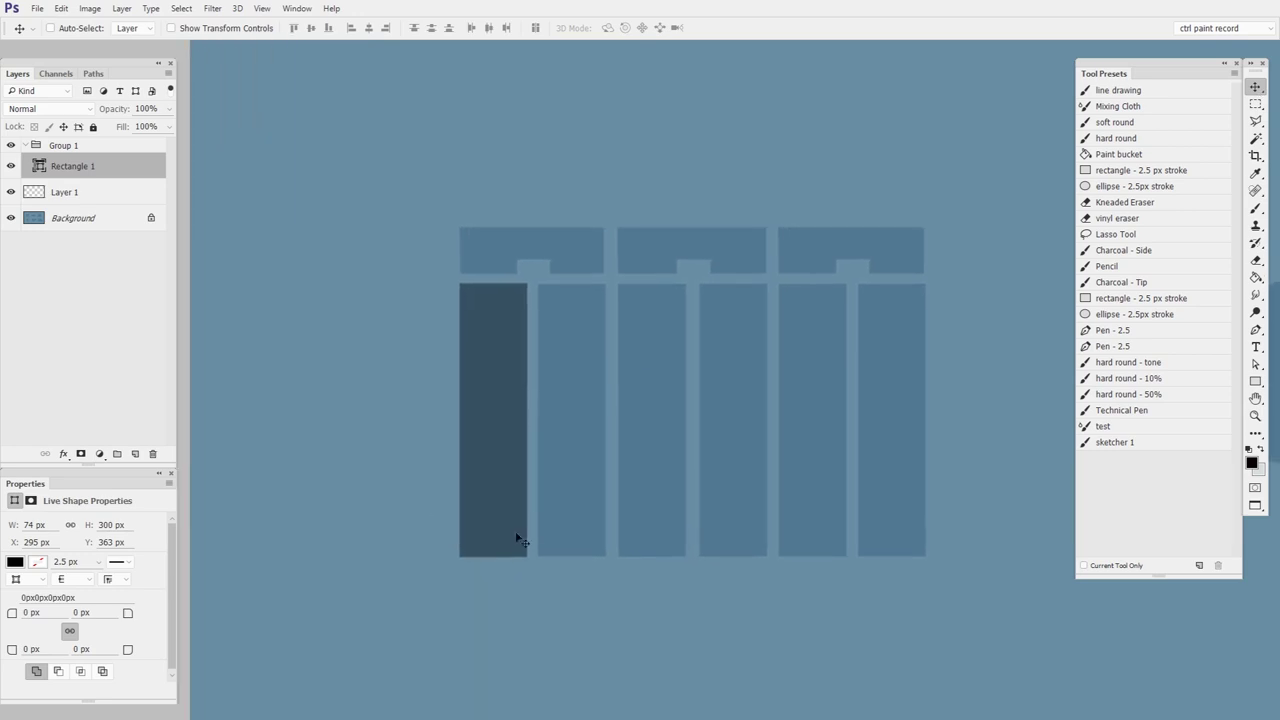
{"action": "left_click_drag", "start_coordinate": [501, 505], "coordinate": [893, 525]}
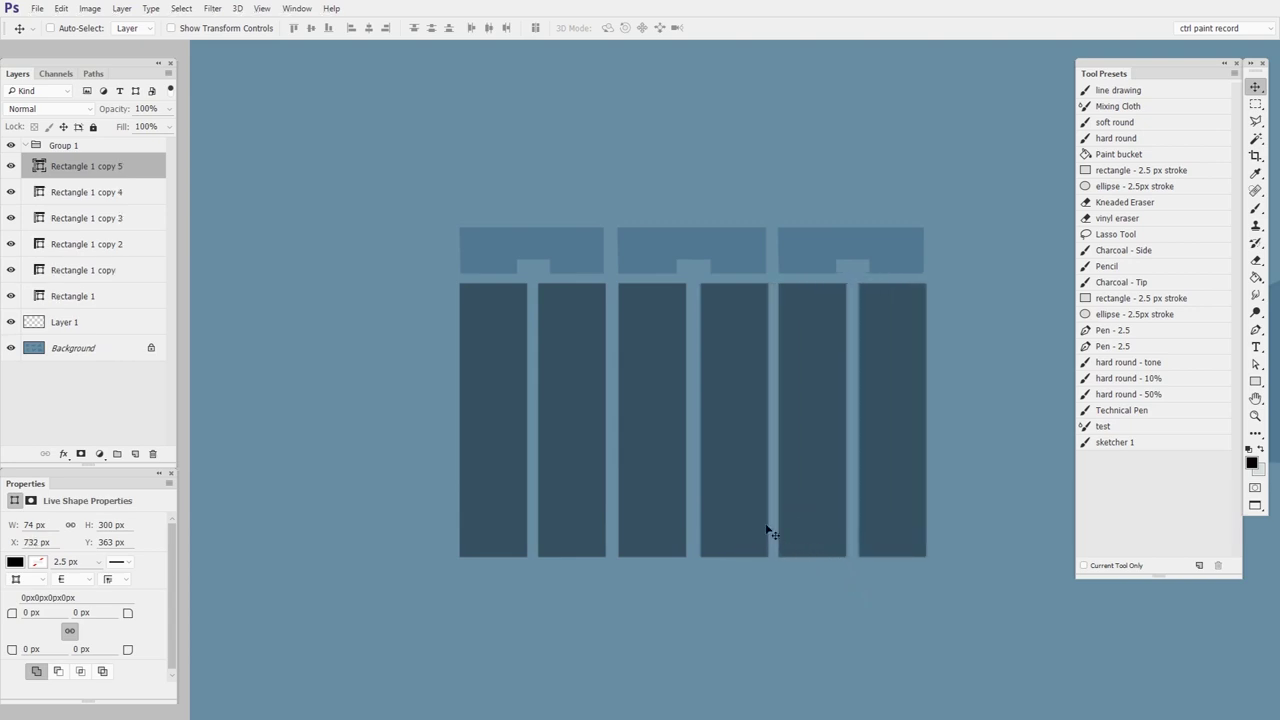
{"action": "left_click", "coordinate": [82, 295], "text": "shift"}
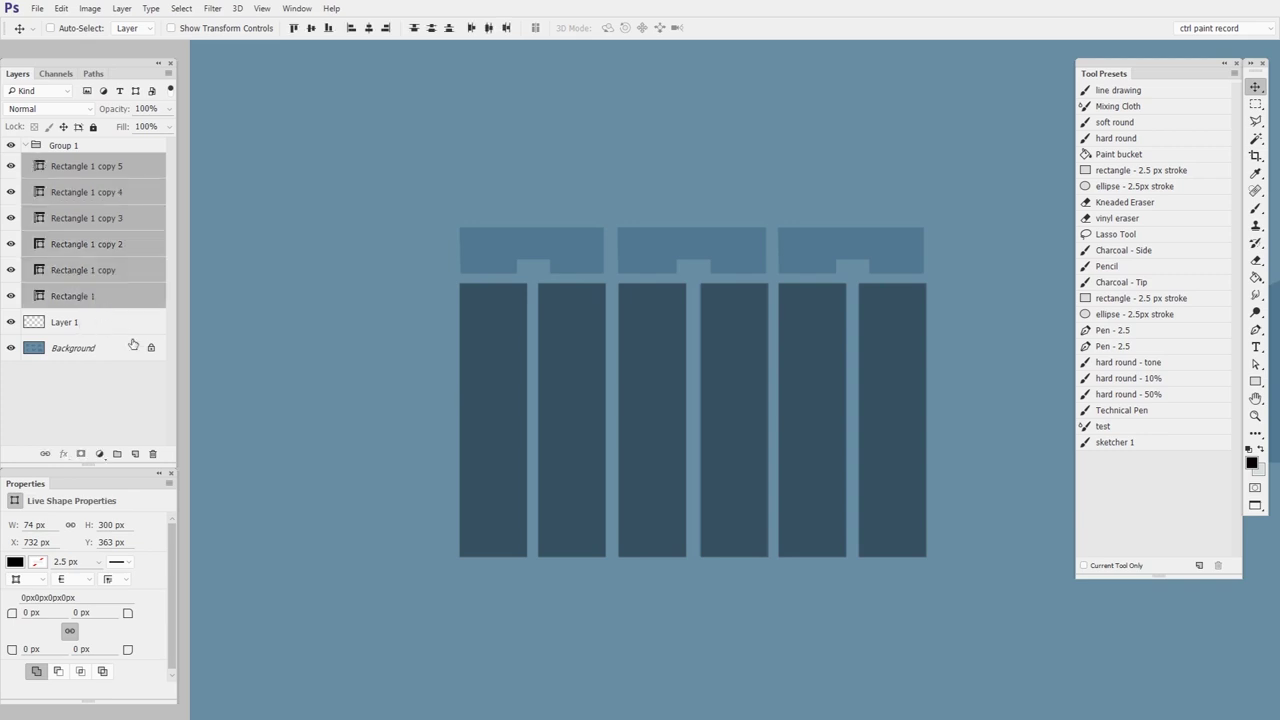
{"action": "left_click", "coordinate": [489, 30]}
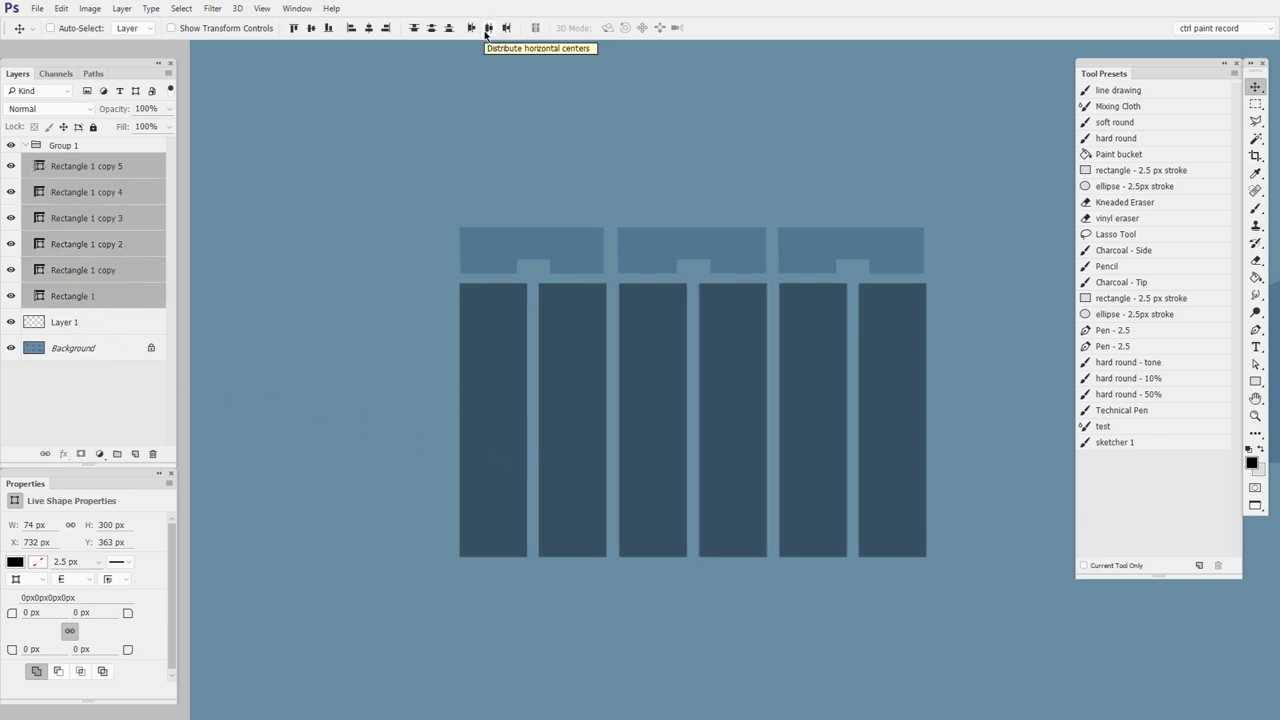
Create a new empty layer above the six rectangle layers in Group 1
{"action": "left_click_drag", "start_coordinate": [585, 334], "coordinate": [692, 413]}
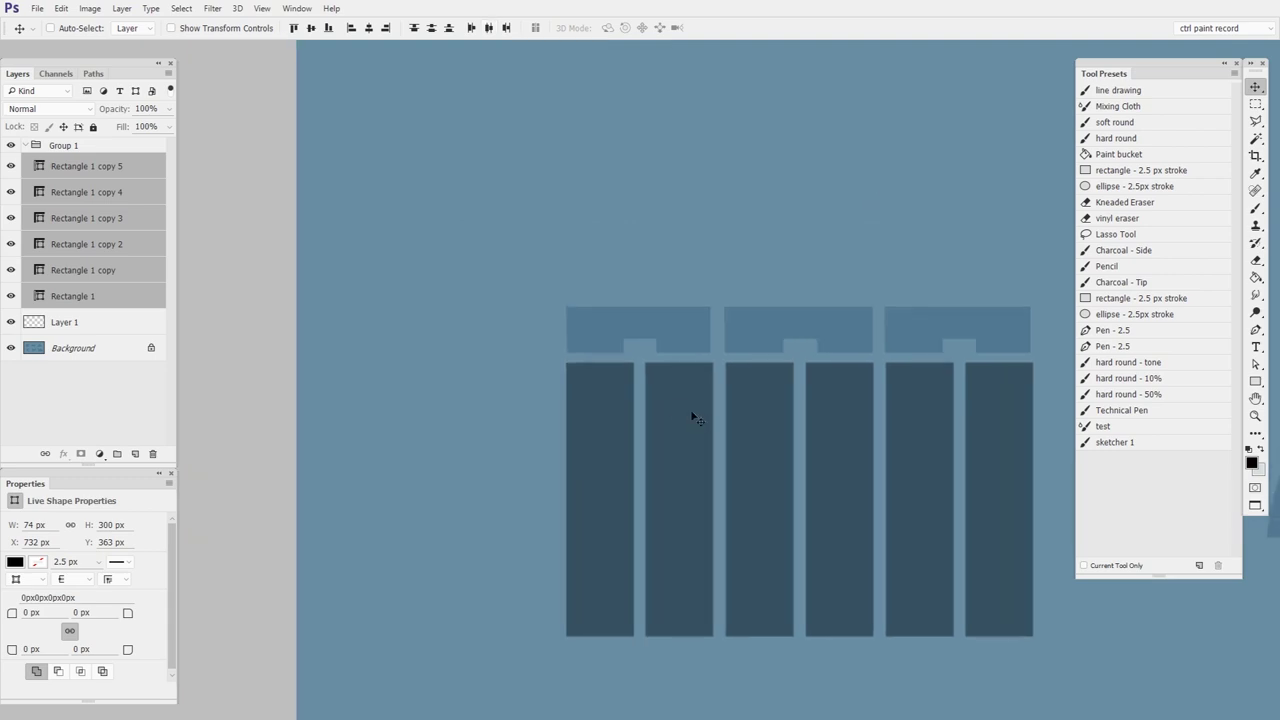
{"action": "left_click", "coordinate": [137, 293]}
{"action": "left_click", "coordinate": [140, 168]}
{"action": "key", "text": "ctrl+shift+alt+n"}
{"action": "left_click_drag", "start_coordinate": [773, 402], "coordinate": [830, 402]}
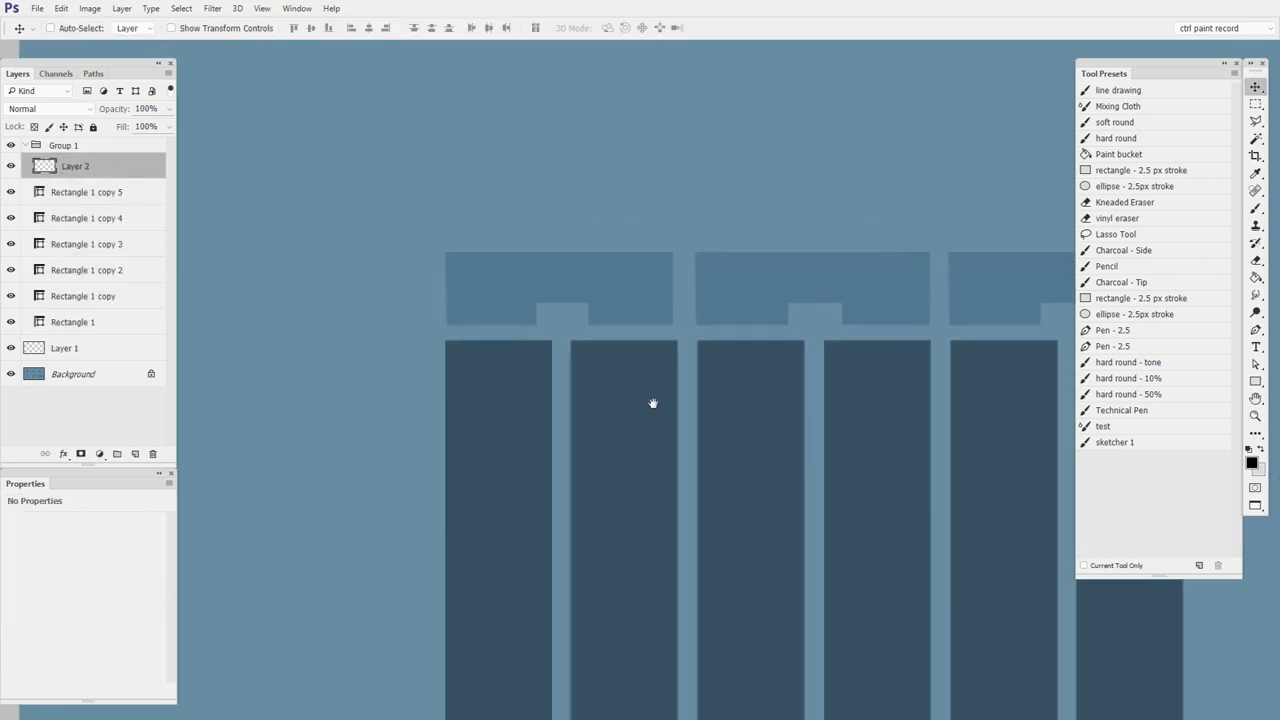
{"action": "left_click_drag", "start_coordinate": [653, 403], "coordinate": [794, 434]}
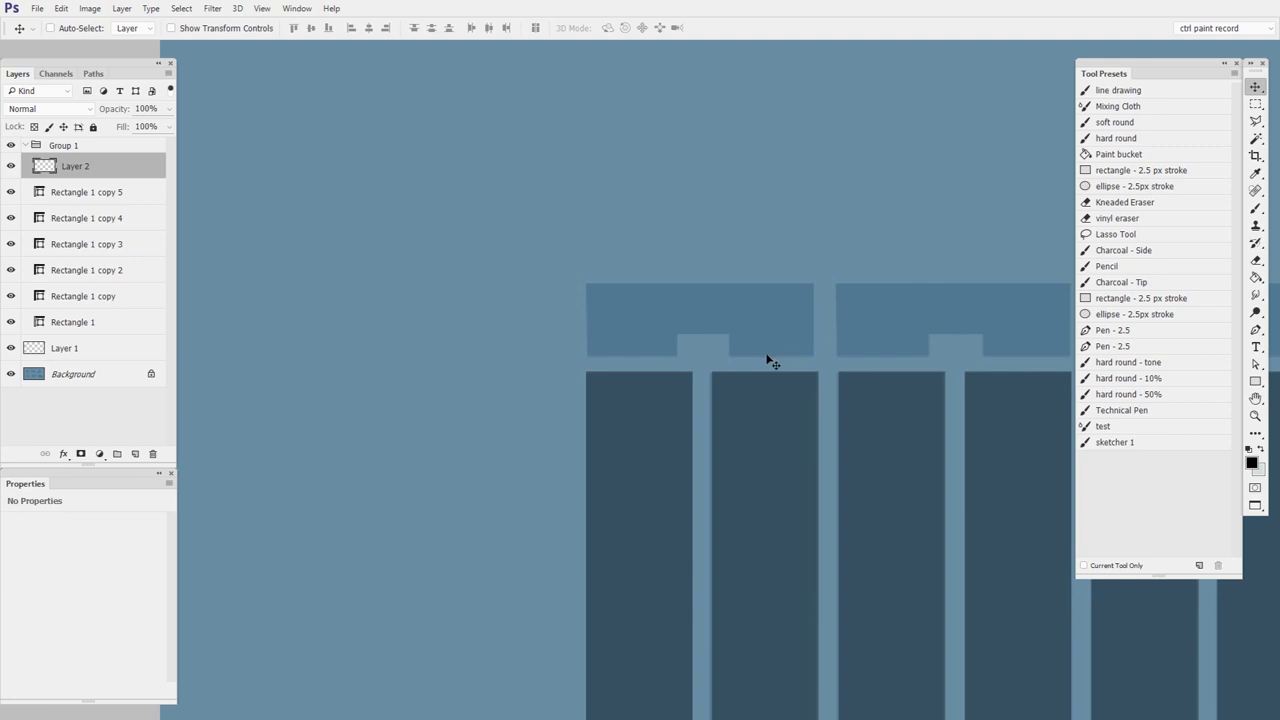
Trace the notched cap above the first two bars as a closed Pen shape, about 157 × 51 px
{"action": "left_click", "coordinate": [1256, 330]}
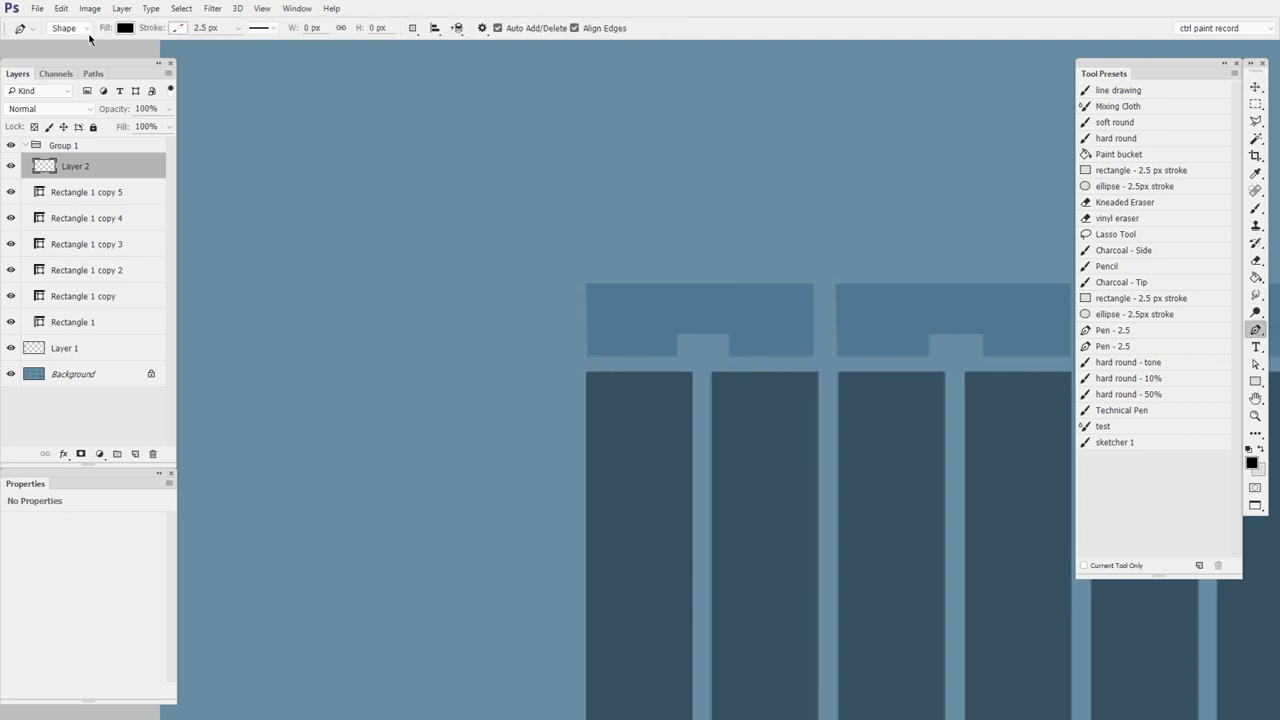
{"action": "left_click", "coordinate": [588, 357]}
{"action": "left_click", "coordinate": [588, 283]}
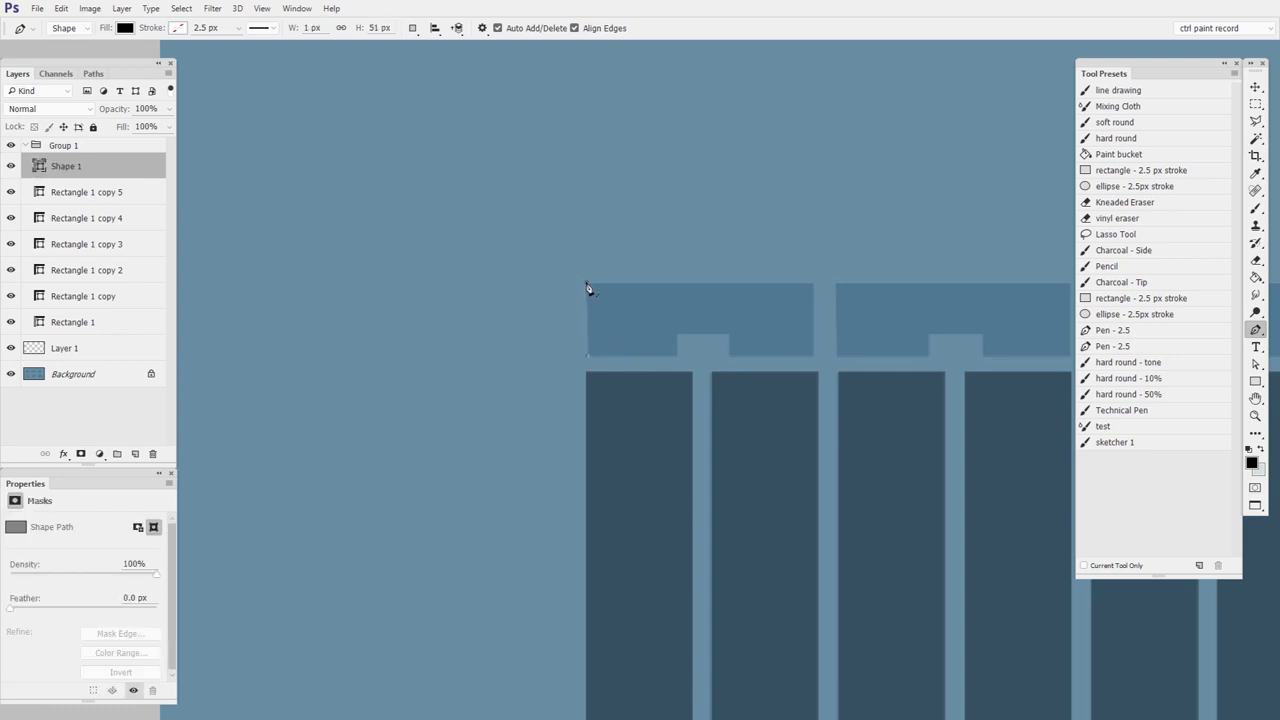
{"action": "left_click", "coordinate": [813, 284]}
{"action": "left_click", "coordinate": [813, 356]}
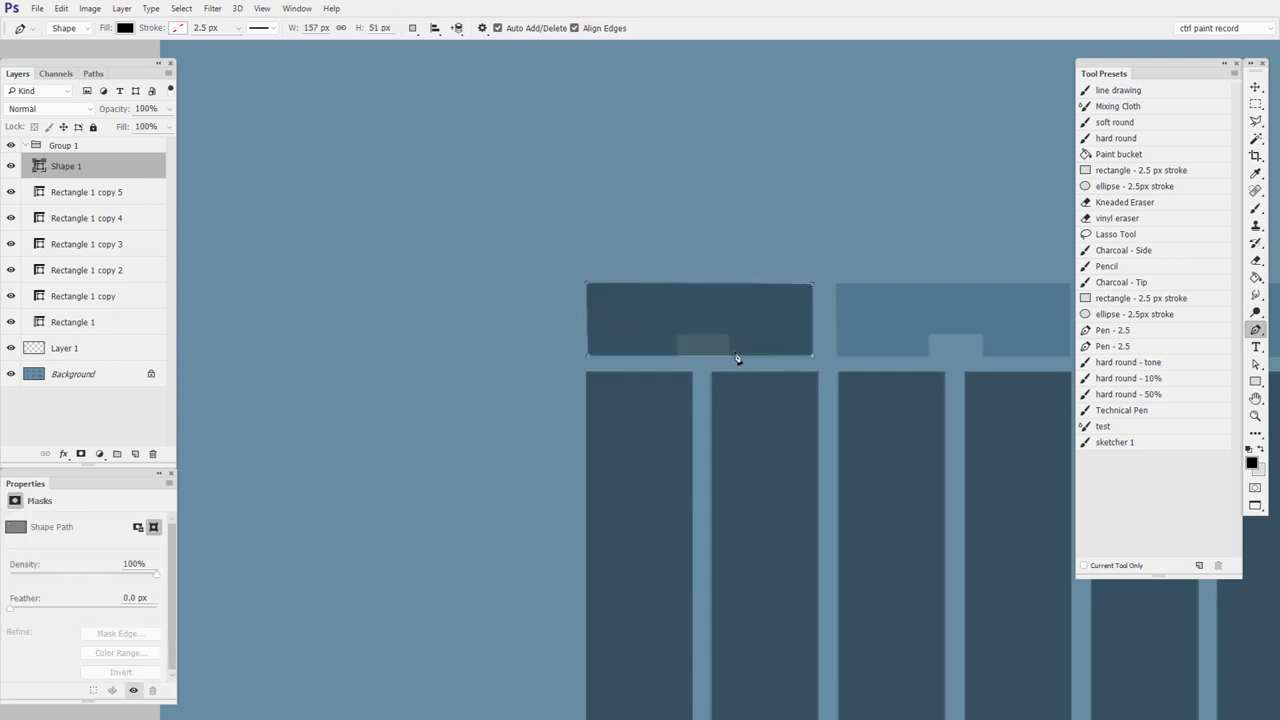
{"action": "left_click", "coordinate": [729, 355]}
{"action": "left_click", "coordinate": [729, 335]}
{"action": "left_click", "coordinate": [677, 335]}
{"action": "left_click", "coordinate": [677, 355]}
{"action": "left_click", "coordinate": [588, 356]}
Move the anchor point at the notch's lower right corner so it lines up with the cap's bottom edge
{"action": "left_click_drag", "start_coordinate": [876, 294], "coordinate": [898, 310]}
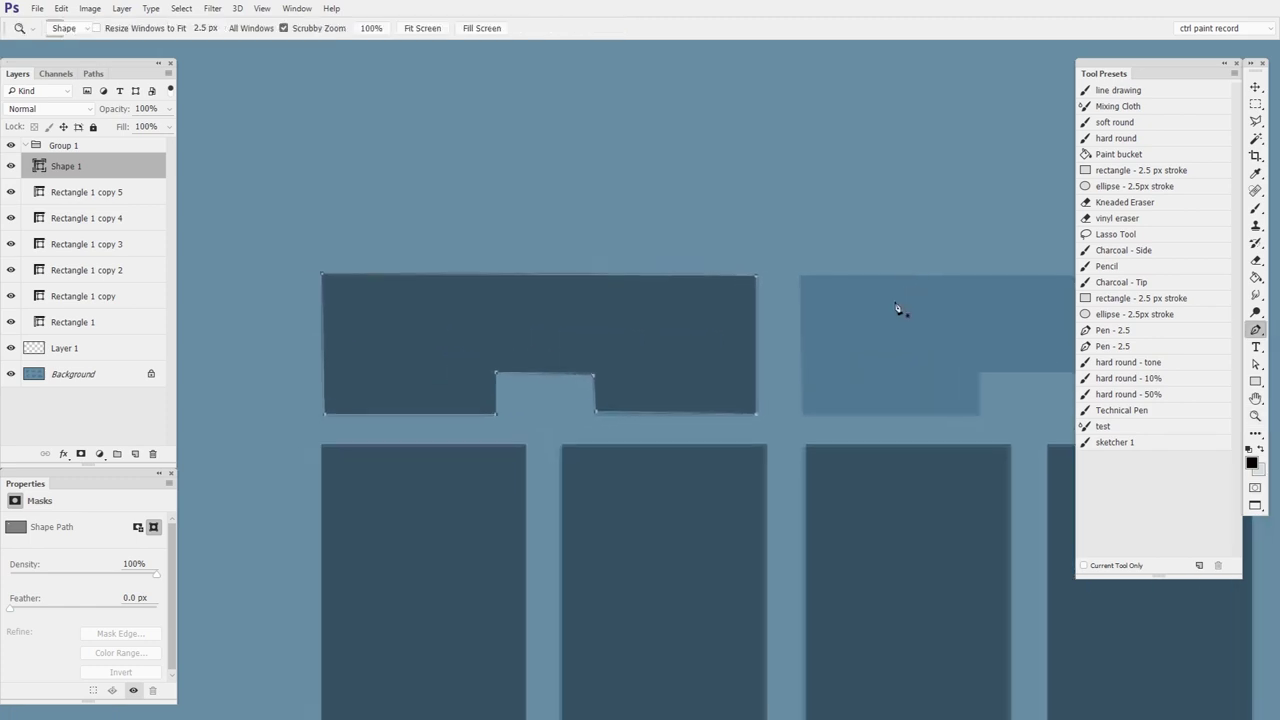
{"action": "key", "text": "ctrl"}
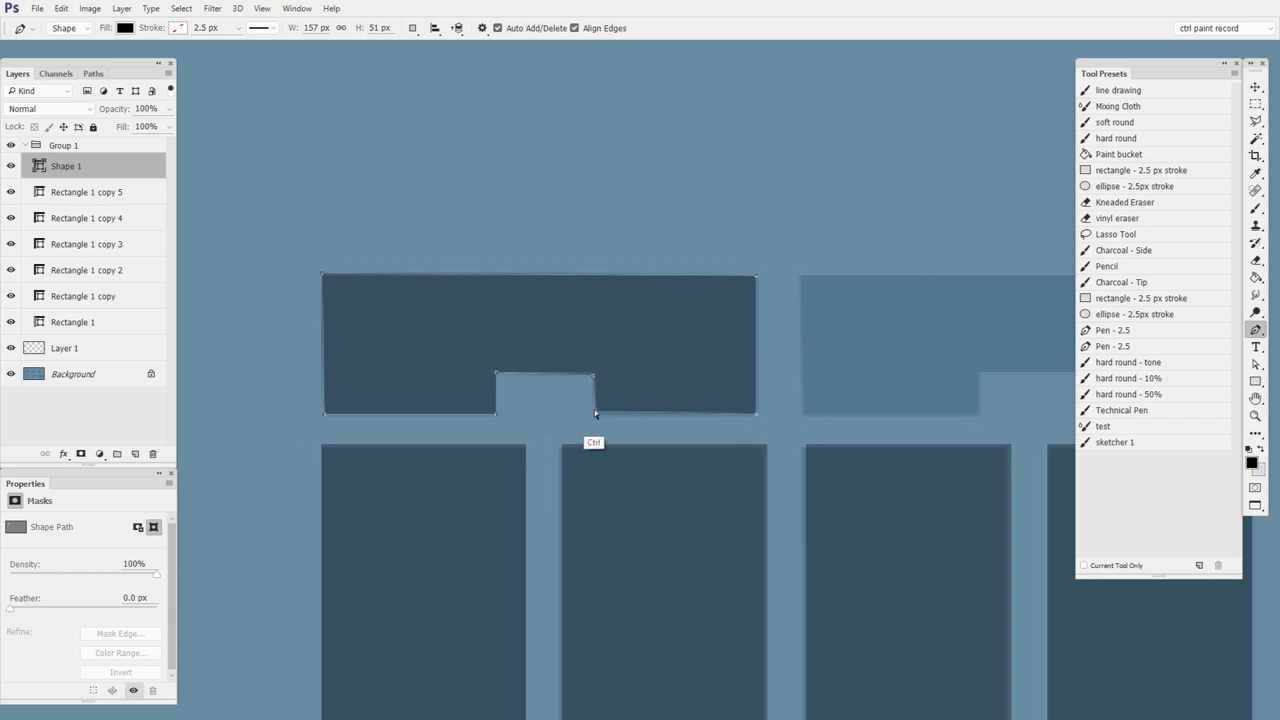
{"action": "left_click_drag", "start_coordinate": [594, 412], "coordinate": [594, 415]}
Duplicate the notched cap shape onto the other two caps of the first silhouette
{"action": "key", "text": "ctrl+minus"}
{"action": "key", "text": "ctrl+minus"}
{"action": "left_click", "coordinate": [1255, 88]}
{"action": "left_click_drag", "start_coordinate": [890, 446], "coordinate": [656, 459]}
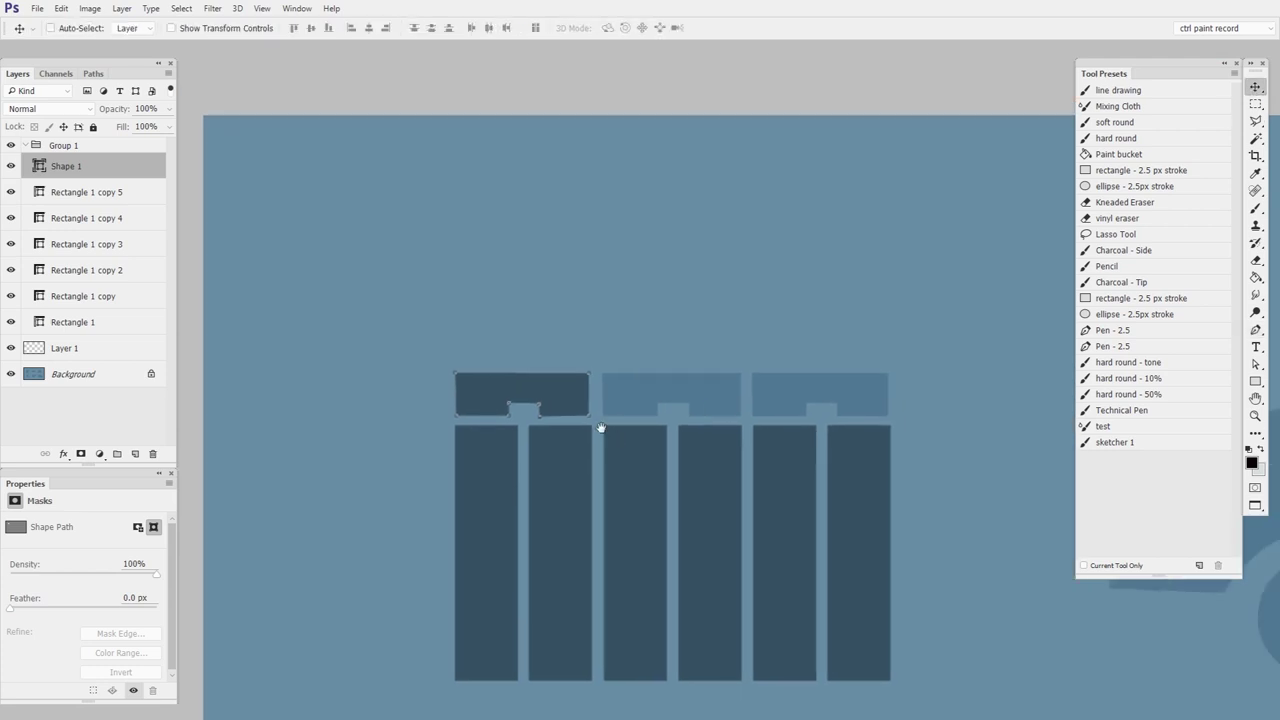
{"action": "left_click_drag", "start_coordinate": [562, 432], "coordinate": [711, 397]}
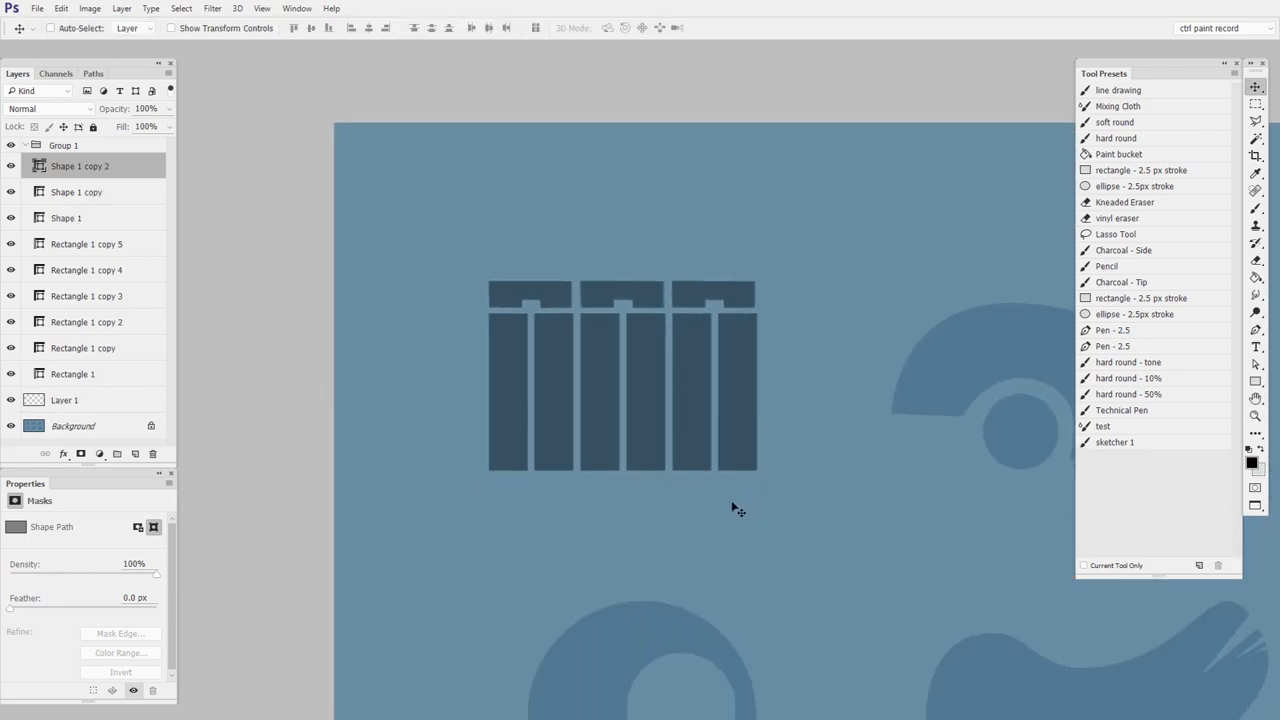
Combine all nine bar and cap shape layers into a single shape layer, using the Combine Shapes path operation
{"action": "left_click", "coordinate": [103, 375]}
{"action": "left_click", "coordinate": [105, 170], "text": "shift"}
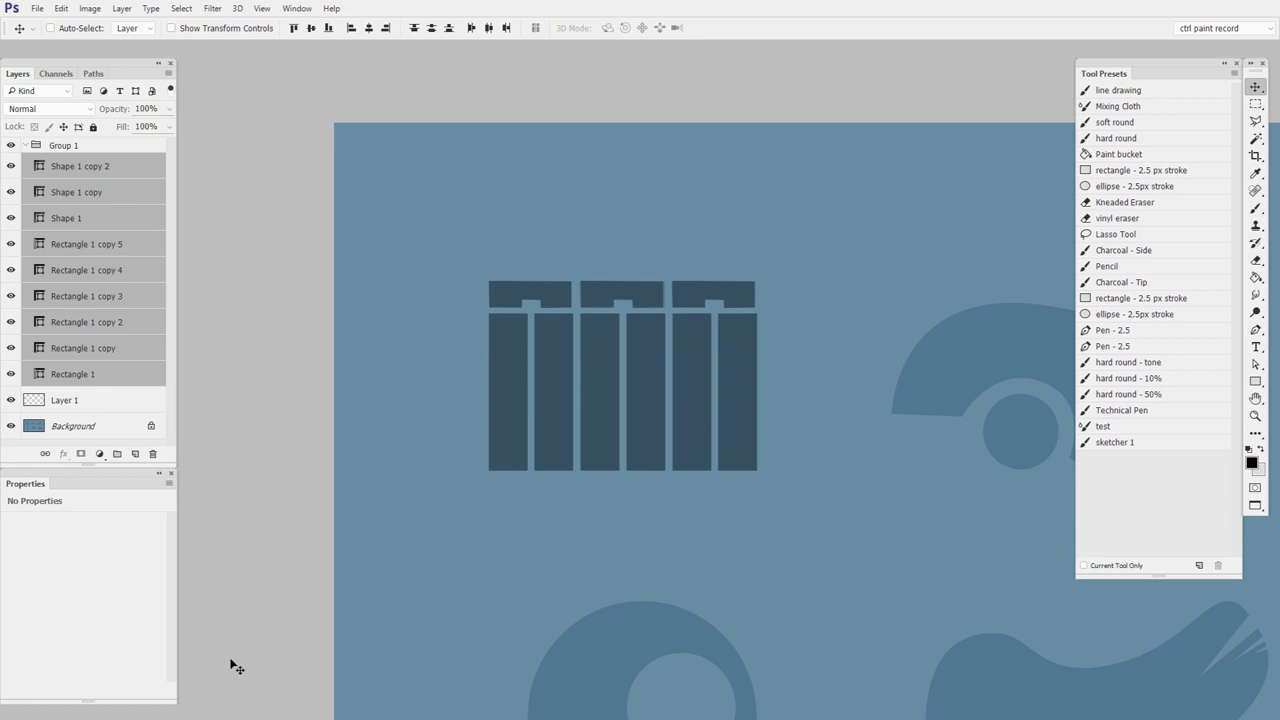
{"action": "left_click", "coordinate": [1256, 382]}
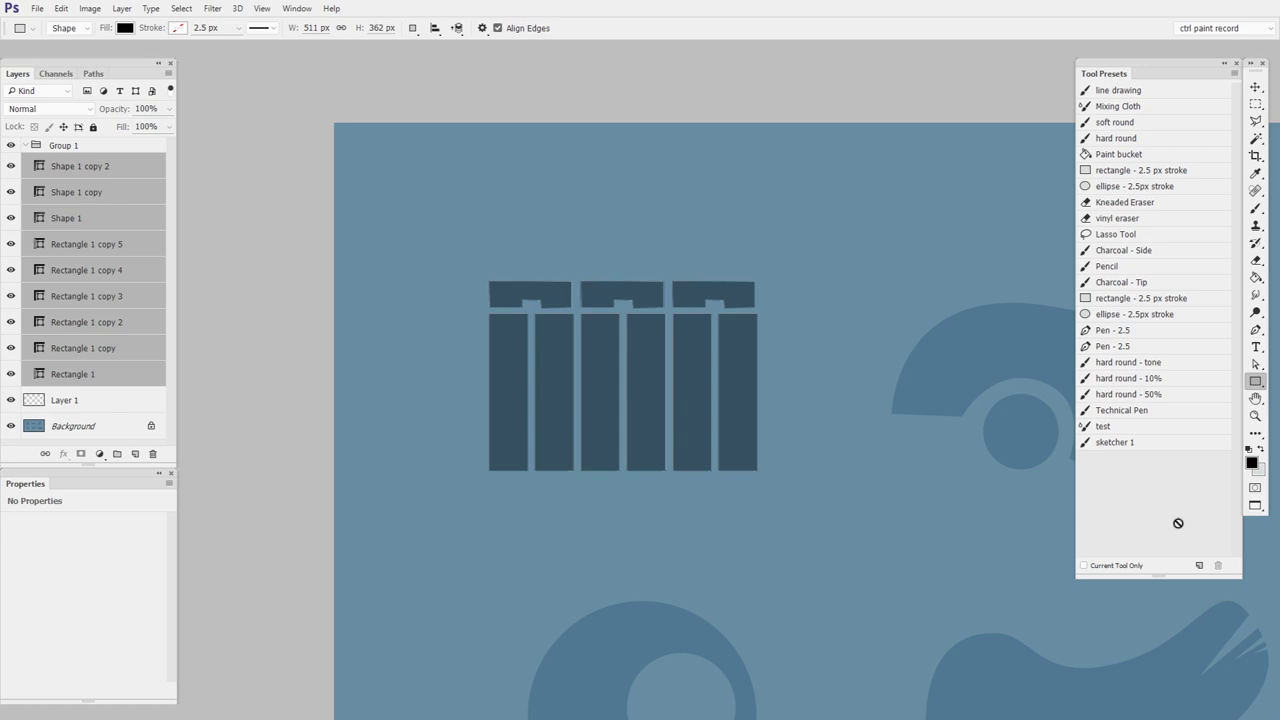
{"action": "left_click", "coordinate": [413, 29]}
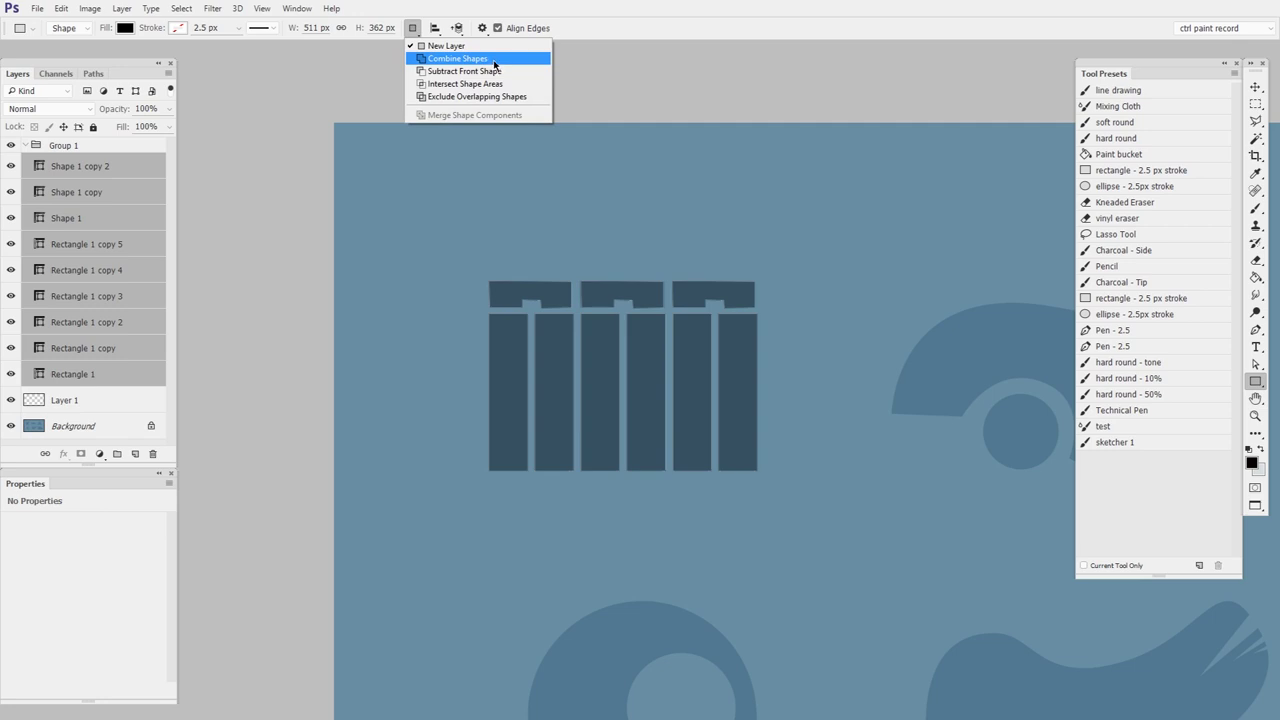
{"action": "left_click", "coordinate": [494, 62]}
{"action": "left_click", "coordinate": [413, 28]}
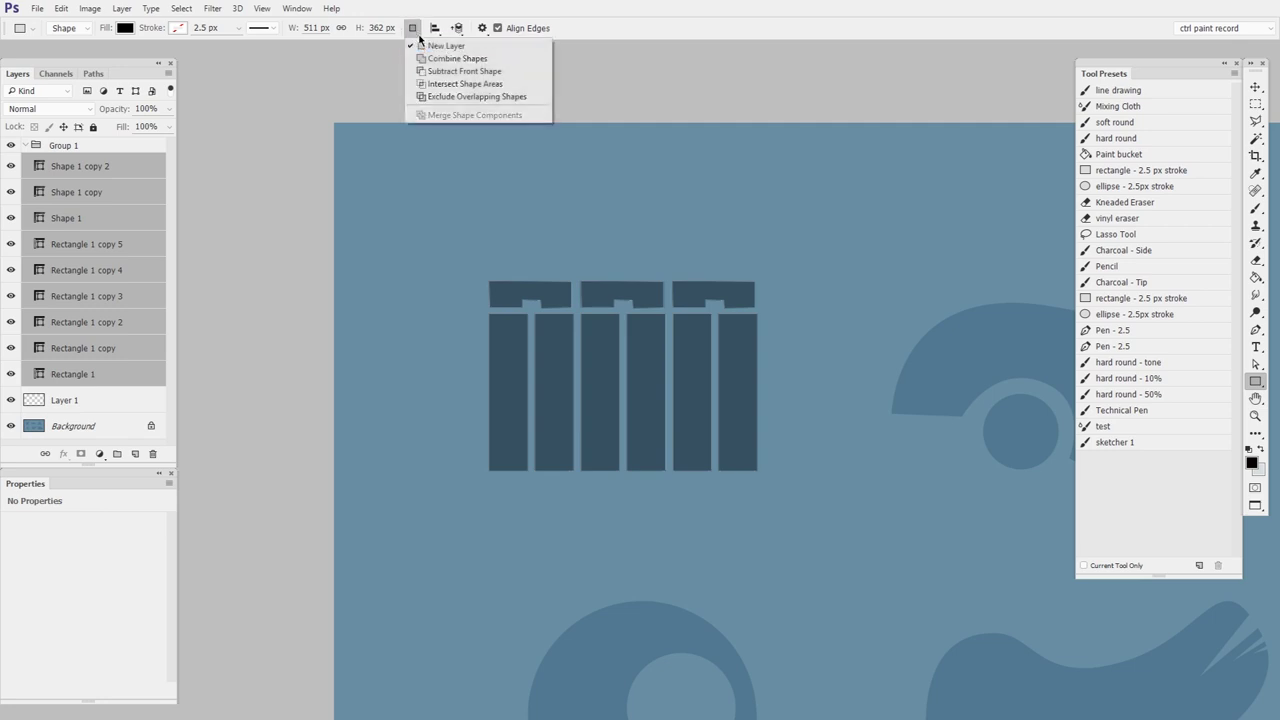
{"action": "left_click", "coordinate": [422, 58]}
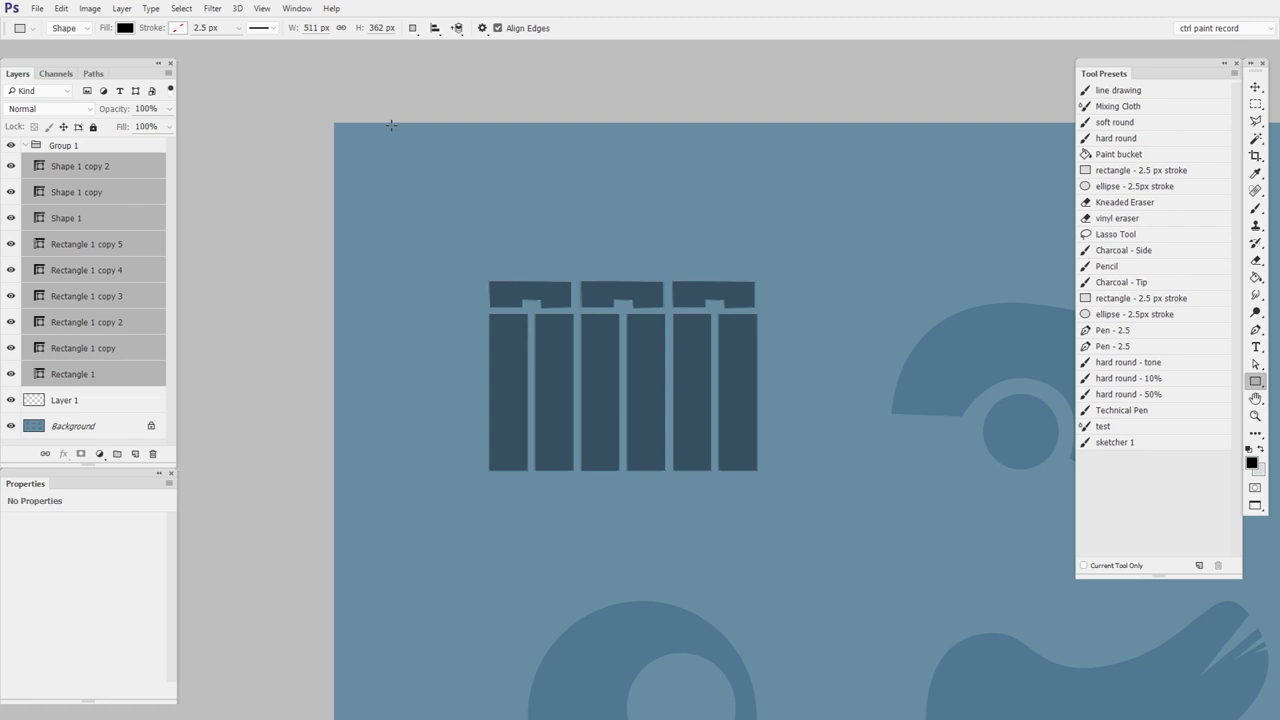
{"action": "left_click", "coordinate": [413, 28]}
{"action": "left_click", "coordinate": [422, 58]}
{"action": "key", "text": "ctrl+e"}
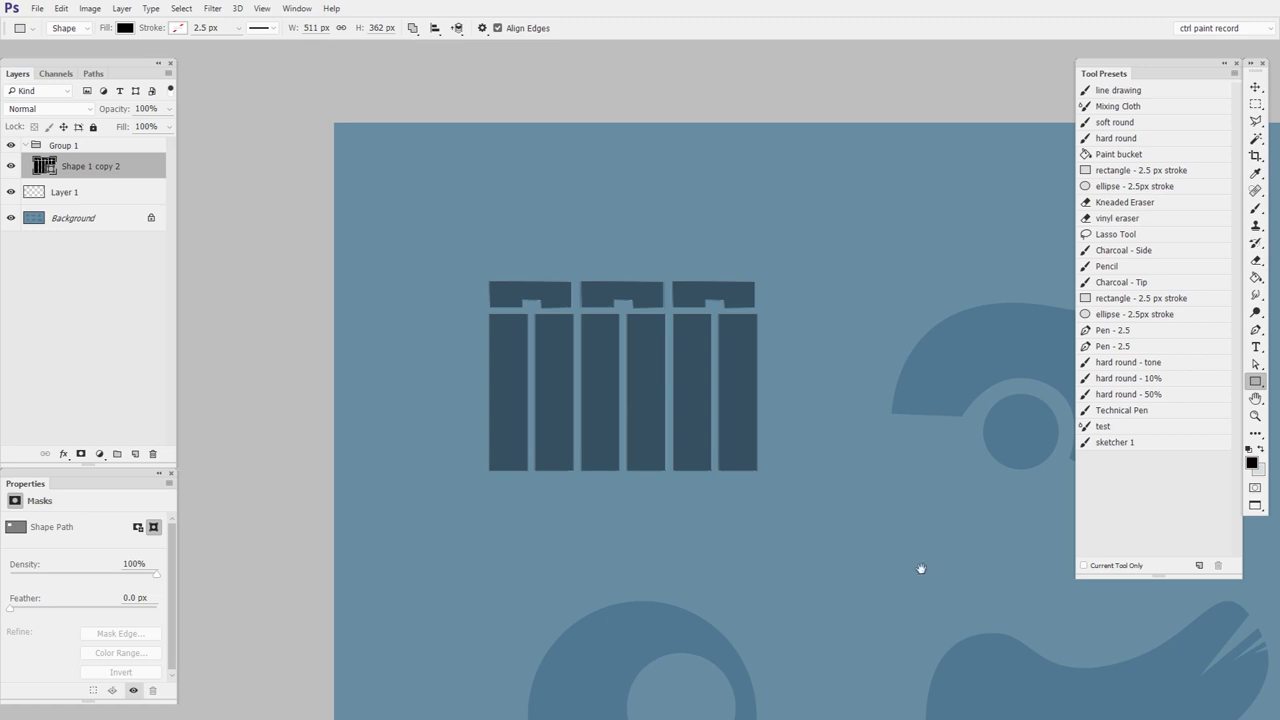
Trace the arched body of the second silhouette as a Pen shape about 588 × 349 px, curving around its inner circular cutout
{"action": "left_click_drag", "start_coordinate": [920, 566], "coordinate": [568, 518]}
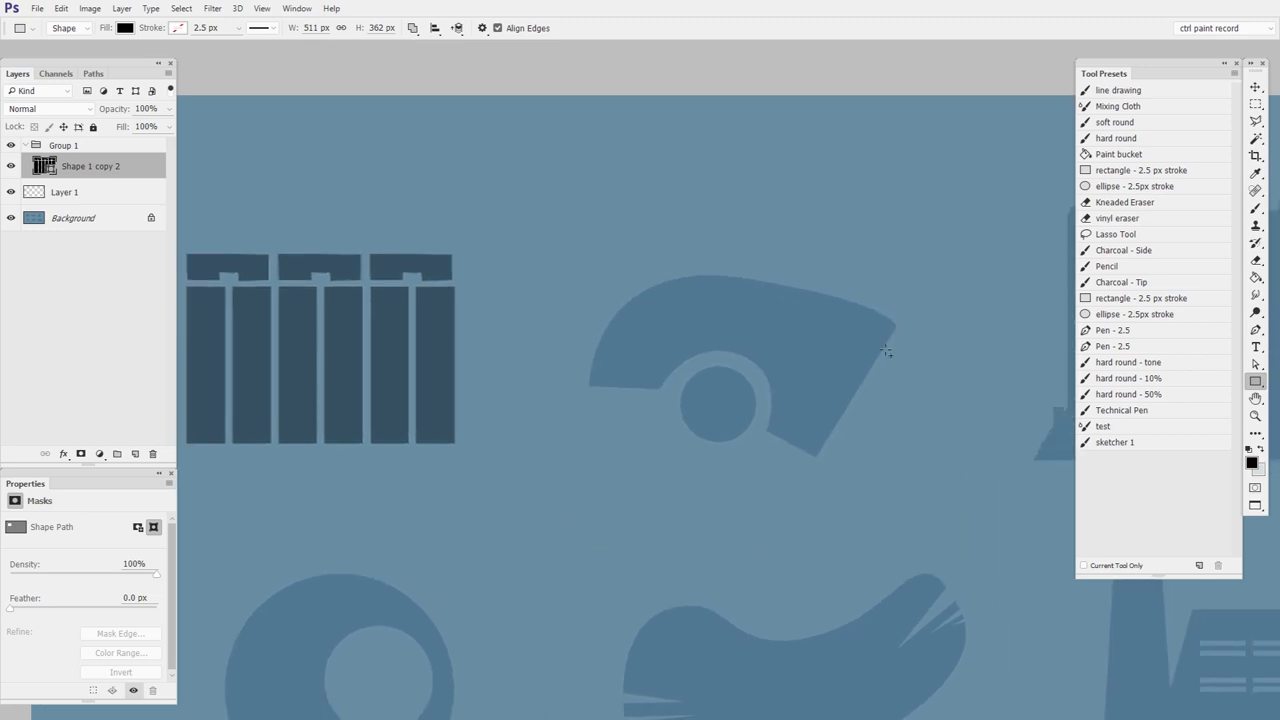
{"action": "key", "text": "p"}
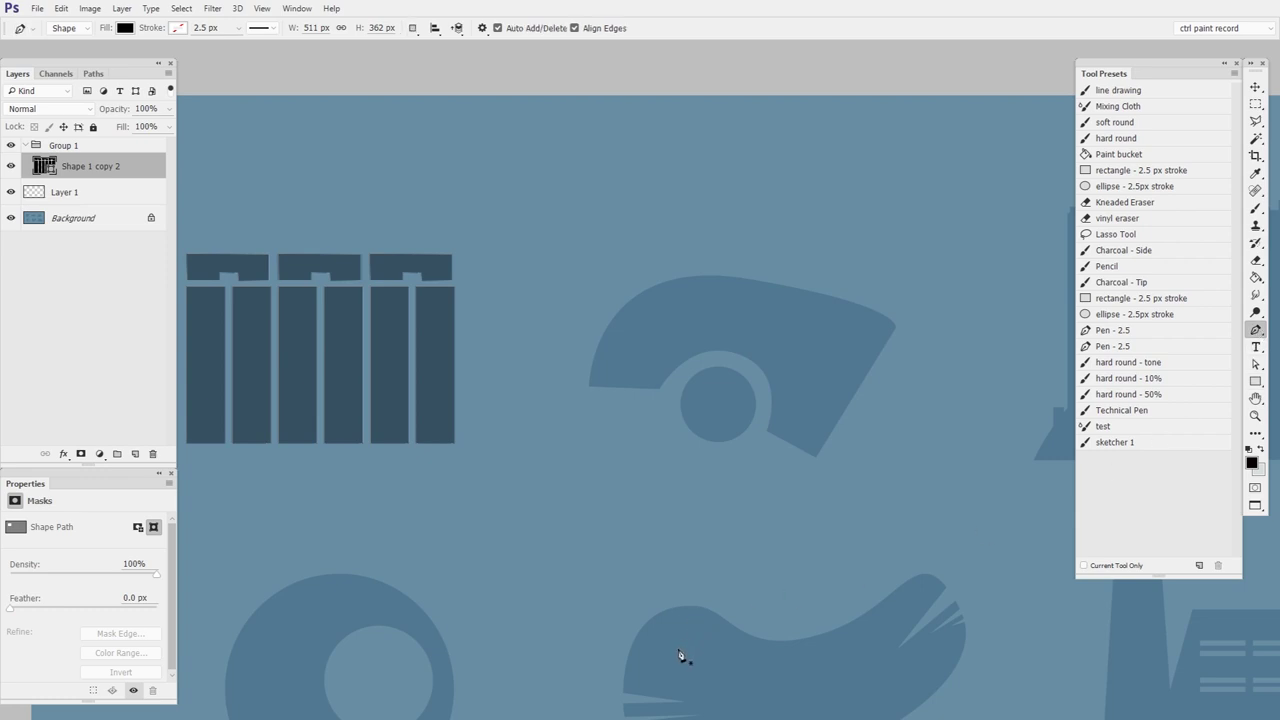
{"action": "left_click", "coordinate": [590, 383]}
{"action": "left_click_drag", "start_coordinate": [785, 287], "coordinate": [972, 333]}
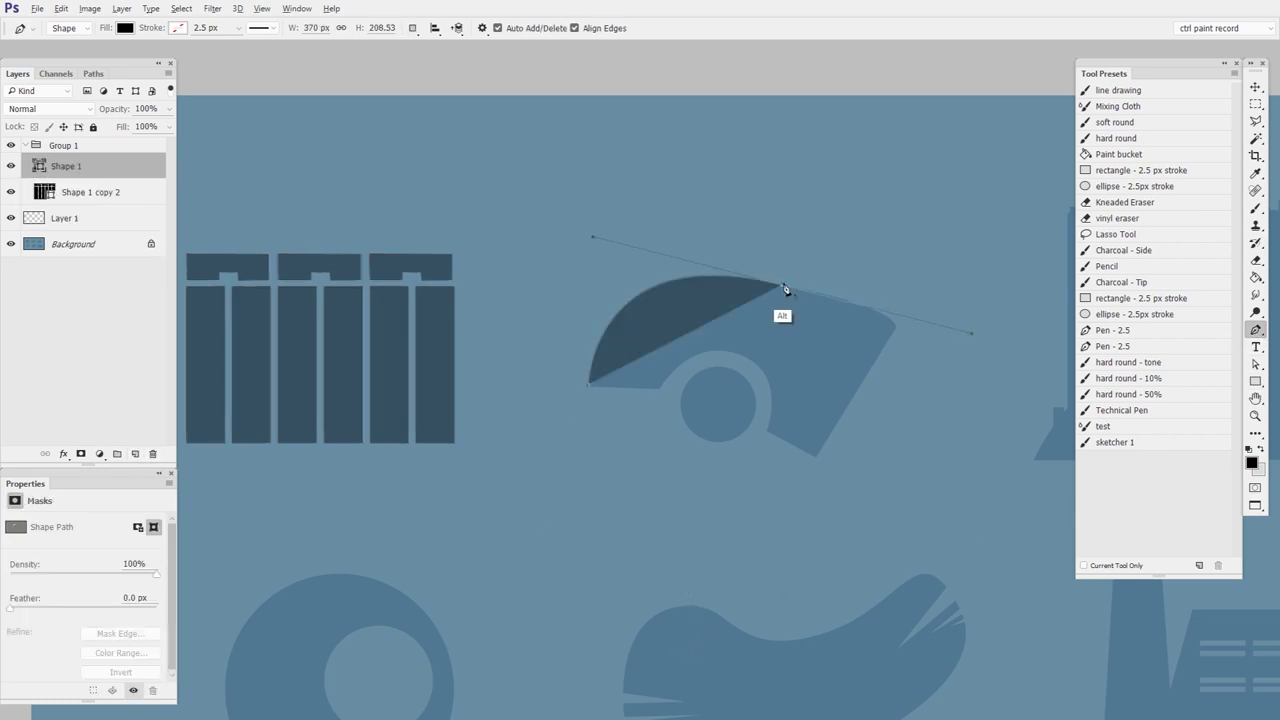
{"action": "left_click", "coordinate": [896, 325]}
{"action": "left_click", "coordinate": [816, 456]}
{"action": "left_click", "coordinate": [770, 428]}
{"action": "left_click_drag", "start_coordinate": [741, 354], "coordinate": [692, 336]}
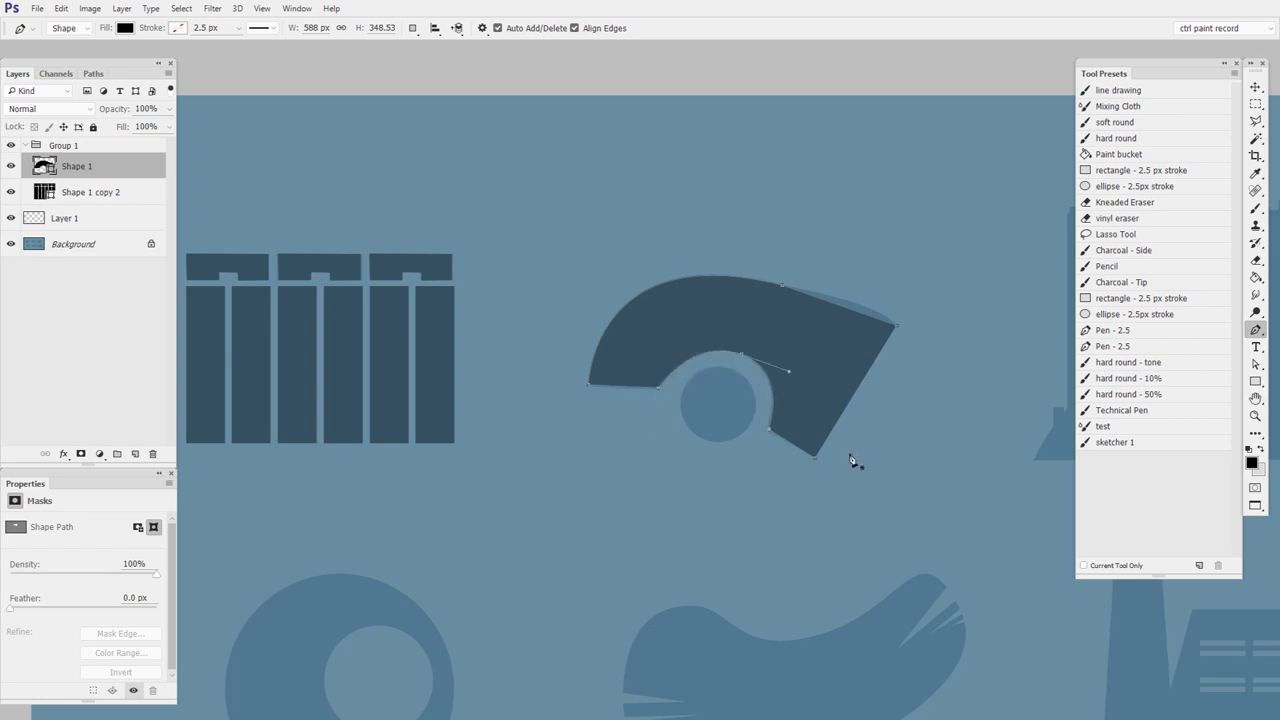
Draw a circle about 140 × 140 px inside the second silhouette's cutout and combine it with the arched body into one shape layer
{"action": "left_click", "coordinate": [1256, 381]}
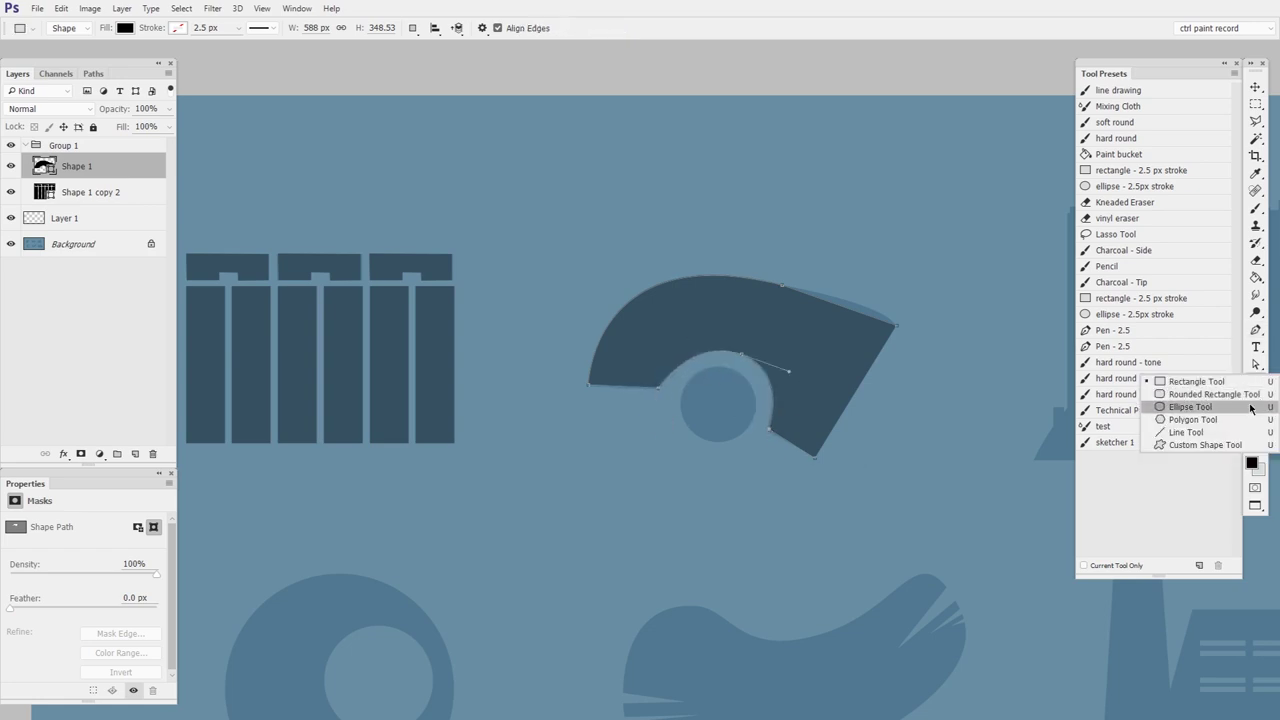
{"action": "left_click", "coordinate": [1190, 407]}
{"action": "left_click_drag", "start_coordinate": [716, 404], "coordinate": [754, 367]}
{"action": "left_click", "coordinate": [117, 191], "text": "shift"}
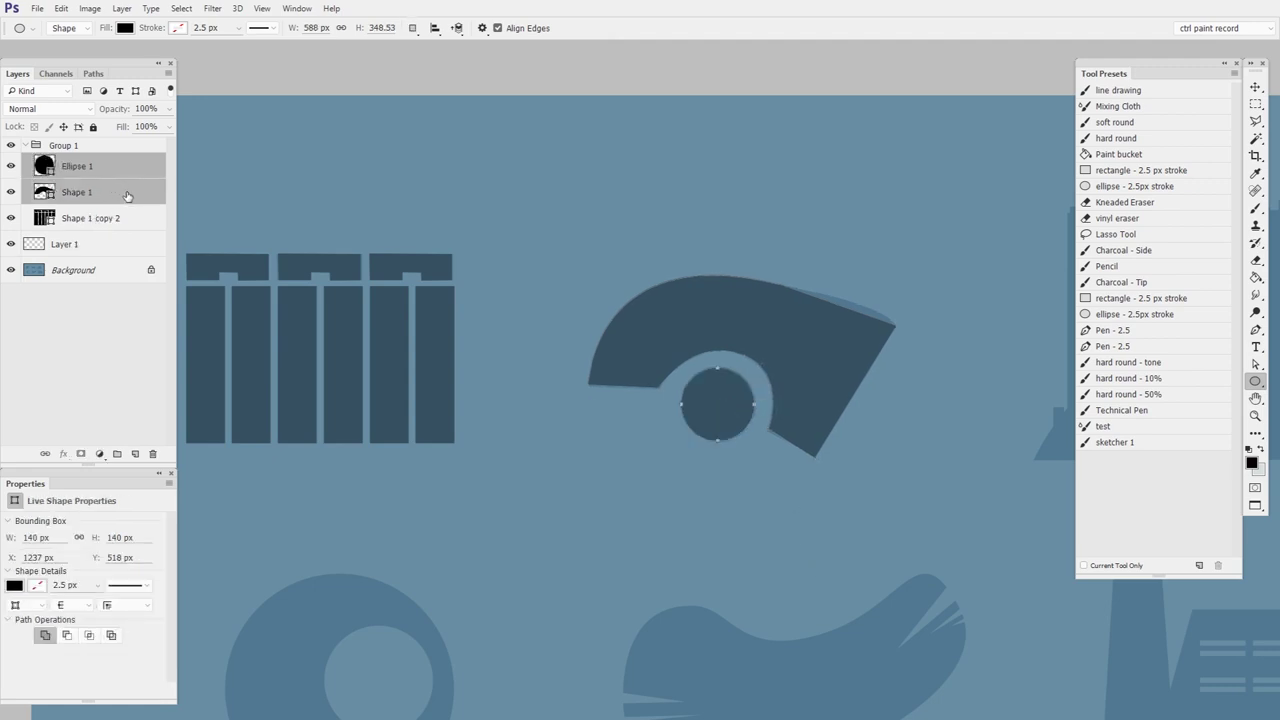
{"action": "left_click", "coordinate": [413, 28]}
{"action": "left_click", "coordinate": [463, 59]}
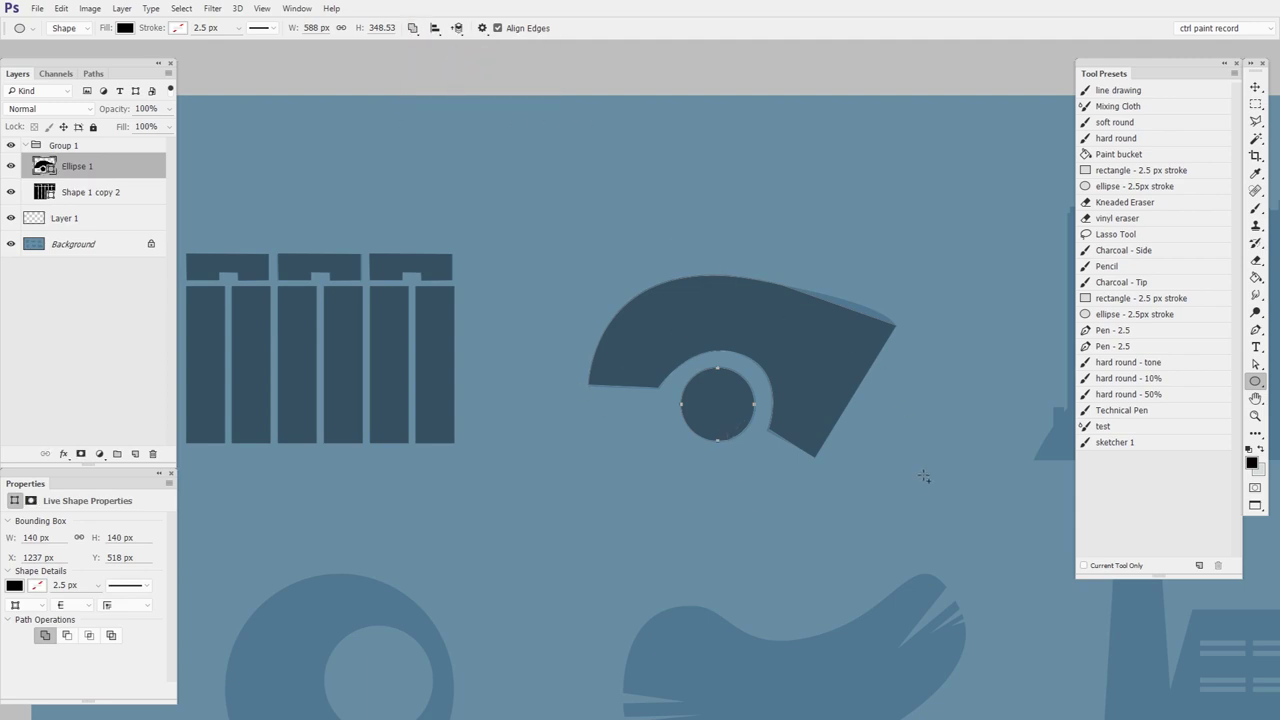
Add a new layer for the city skyline silhouette above the finished arch shape
{"action": "left_click", "coordinate": [1257, 84]}
{"action": "key", "text": "ctrl+space"}
{"action": "left_click_drag", "start_coordinate": [944, 513], "coordinate": [522, 487]}
{"action": "key", "text": "space"}
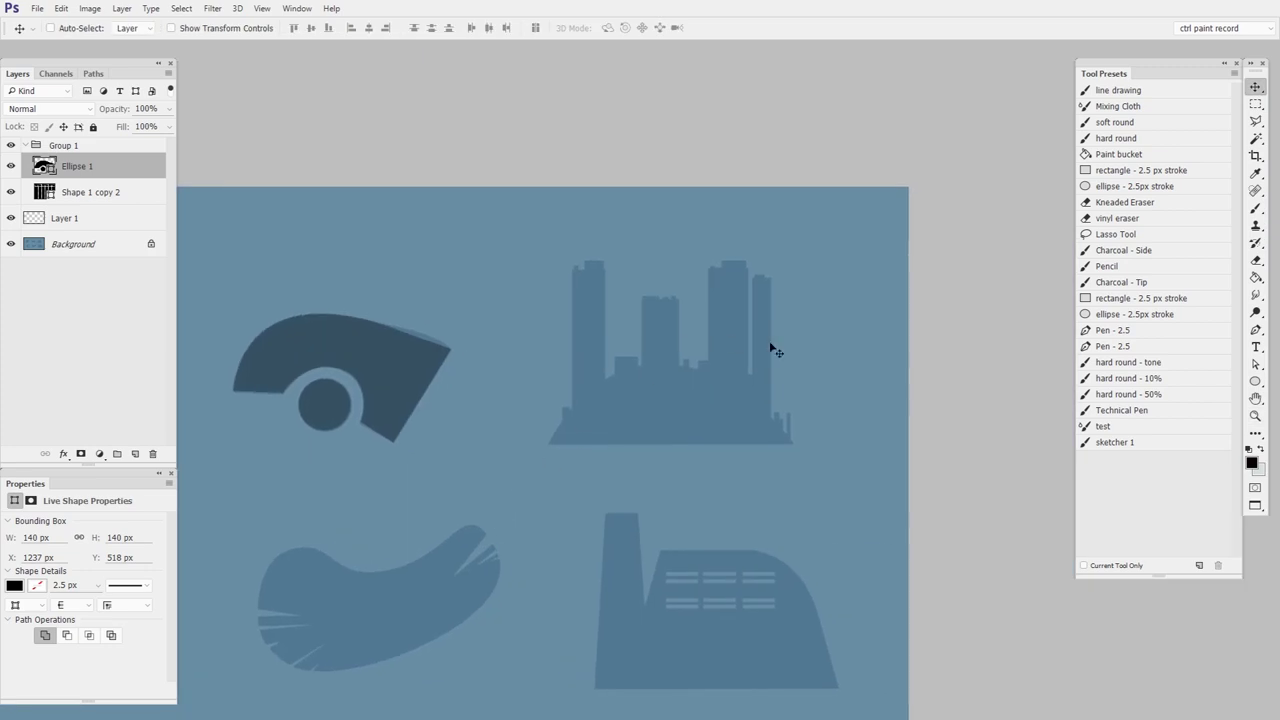
{"action": "key", "text": "z"}
{"action": "left_click_drag", "start_coordinate": [674, 486], "coordinate": [856, 503]}
{"action": "key", "text": "ctrl+shift+alt+n"}
Create the skyline's base as a Pen dome about 659 × 220 px with a straight bottom edge and a smooth curved top
{"action": "left_click", "coordinate": [1256, 330]}
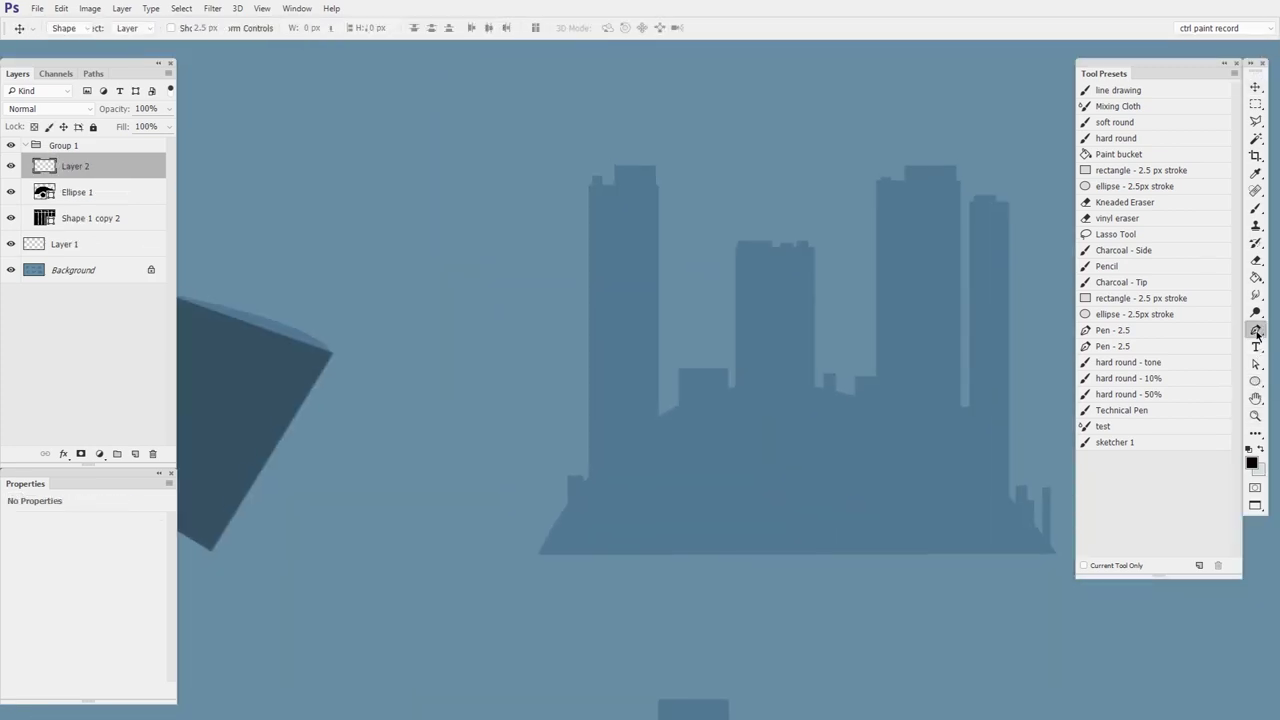
{"action": "left_click", "coordinate": [540, 554]}
{"action": "key", "text": "space"}
{"action": "left_click_drag", "start_coordinate": [776, 586], "coordinate": [619, 554]}
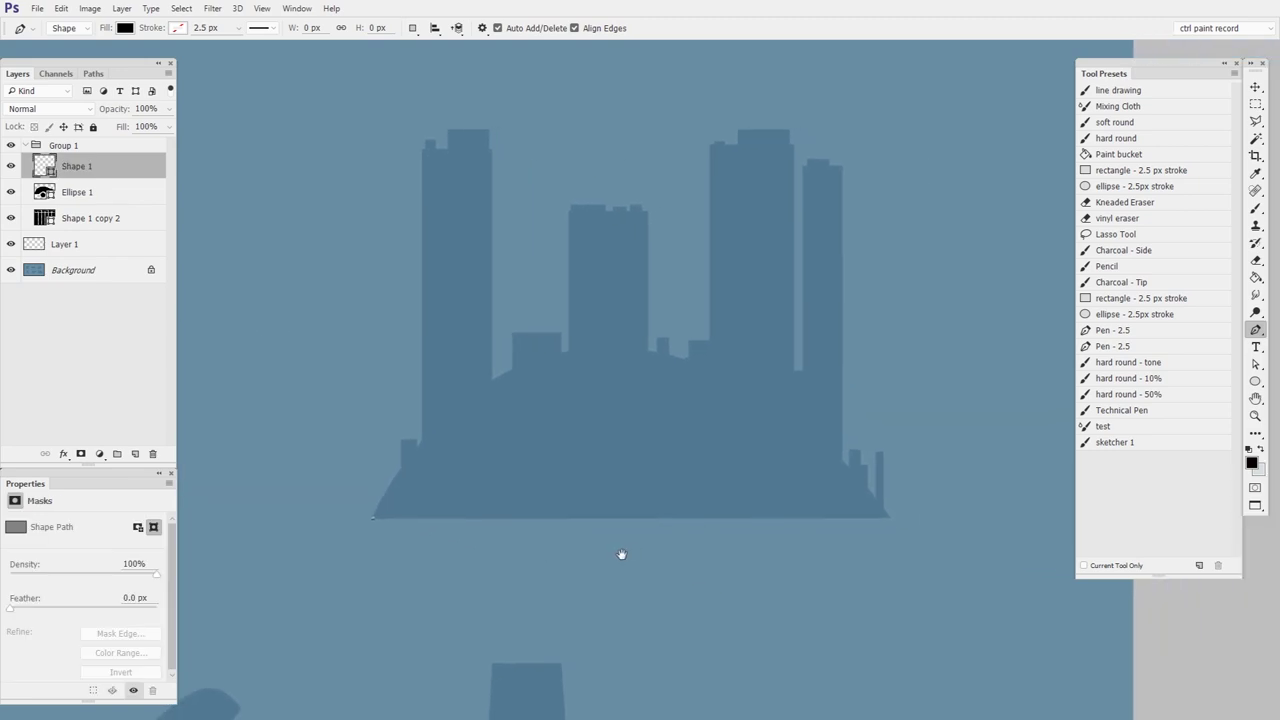
{"action": "left_click", "coordinate": [615, 346]}
{"action": "left_click", "coordinate": [891, 517]}
{"action": "left_click_drag", "start_coordinate": [615, 346], "coordinate": [783, 342]}
{"action": "left_click_drag", "start_coordinate": [615, 346], "coordinate": [615, 345]}
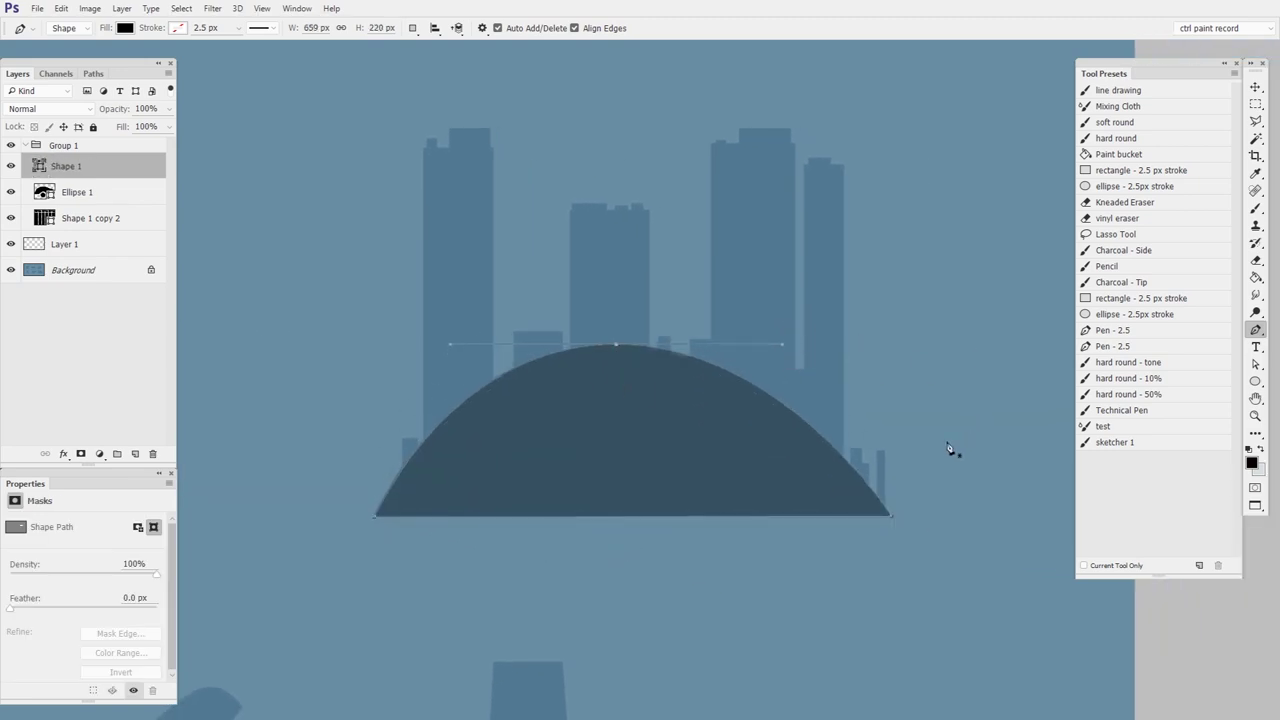
Add a rectangle about 90 × 417 px over the skyline's leftmost tower, using Combine Shapes on the dome's layer
{"action": "key", "text": "space"}
{"action": "left_click_drag", "start_coordinate": [709, 494], "coordinate": [817, 518]}
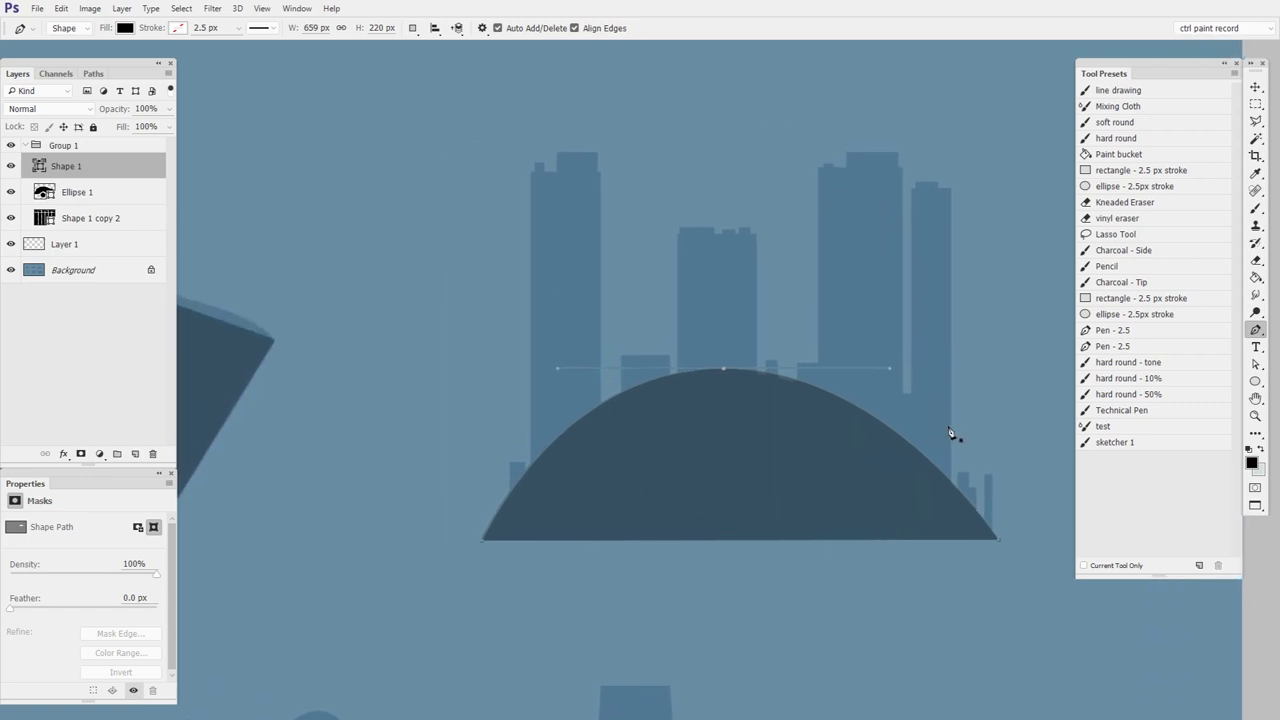
{"action": "key", "text": "ctrl+space"}
{"action": "left_click_drag", "start_coordinate": [591, 318], "coordinate": [646, 448]}
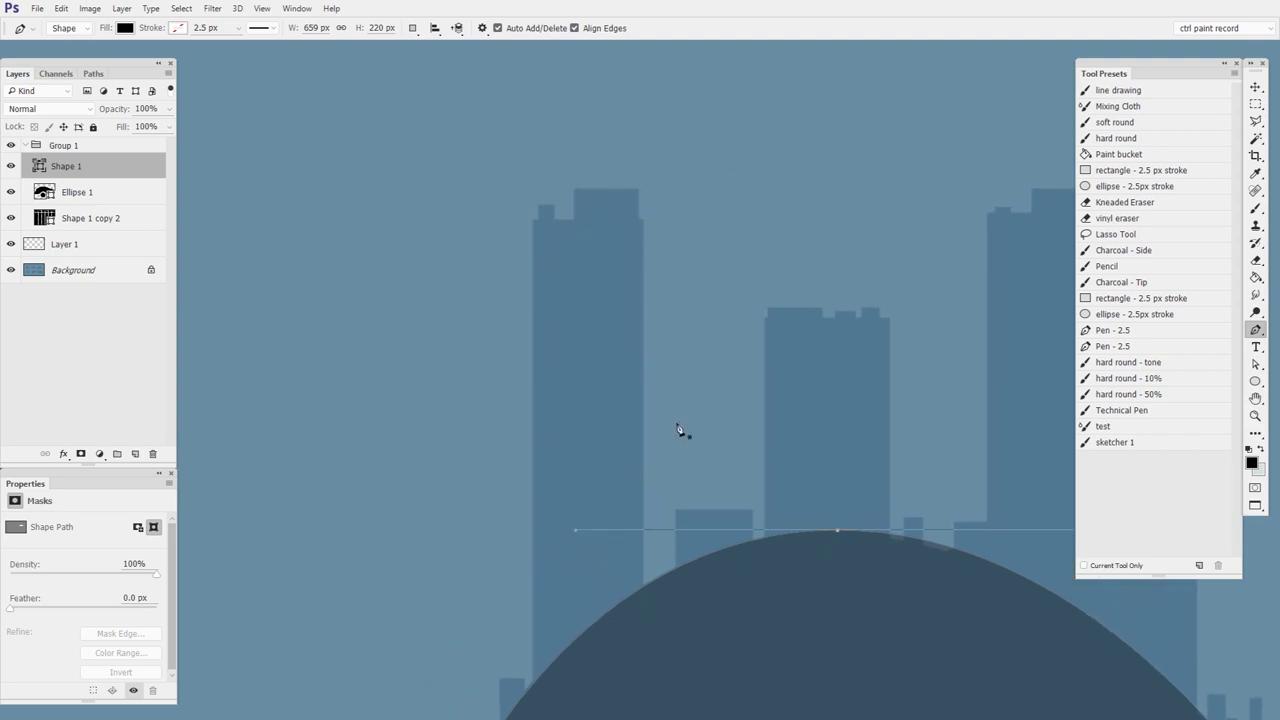
{"action": "left_click_drag", "start_coordinate": [1256, 382], "coordinate": [1257, 388]}
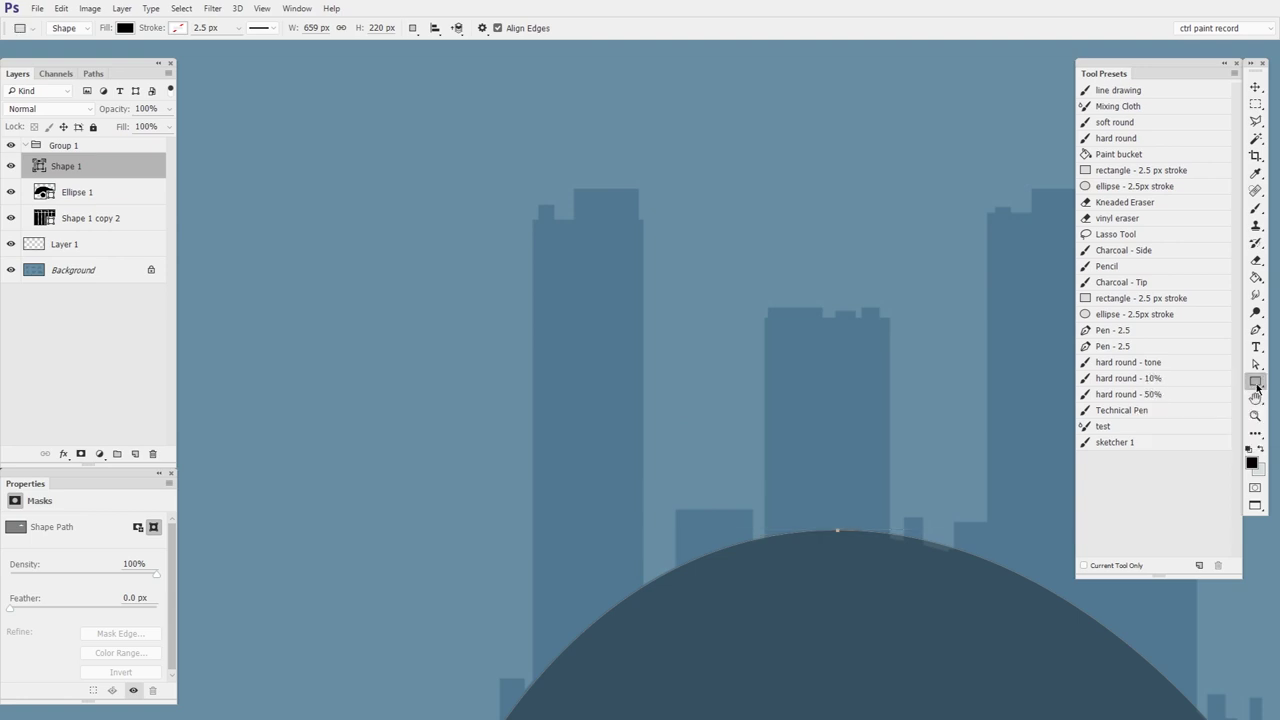
{"action": "left_click", "coordinate": [412, 28]}
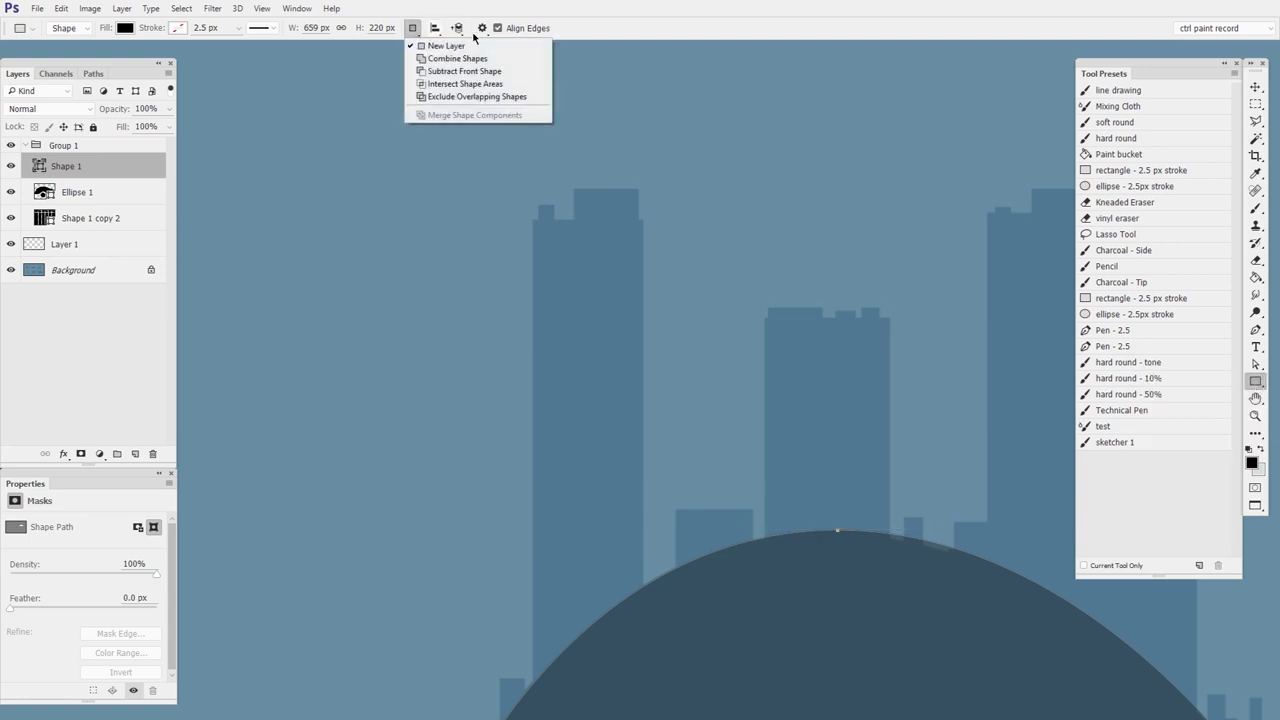
{"action": "left_click", "coordinate": [490, 59]}
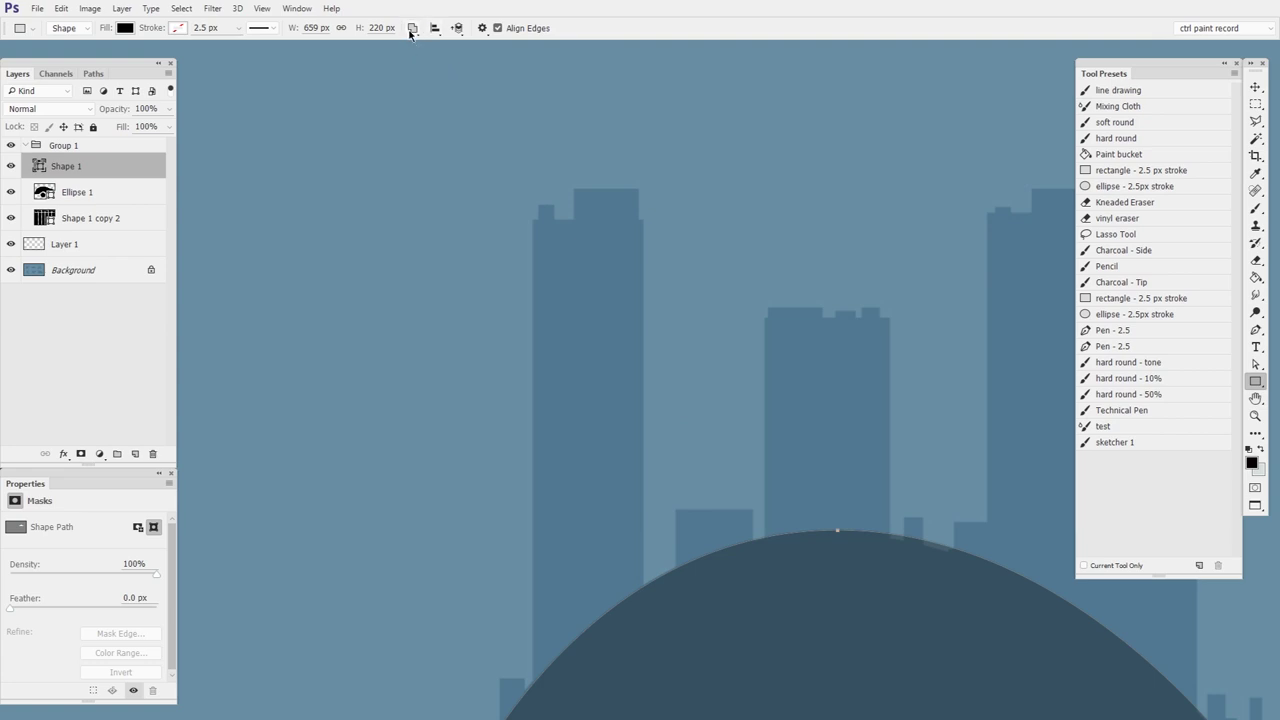
{"action": "left_click_drag", "start_coordinate": [780, 617], "coordinate": [900, 514]}
{"action": "left_click_drag", "start_coordinate": [740, 487], "coordinate": [747, 642]}
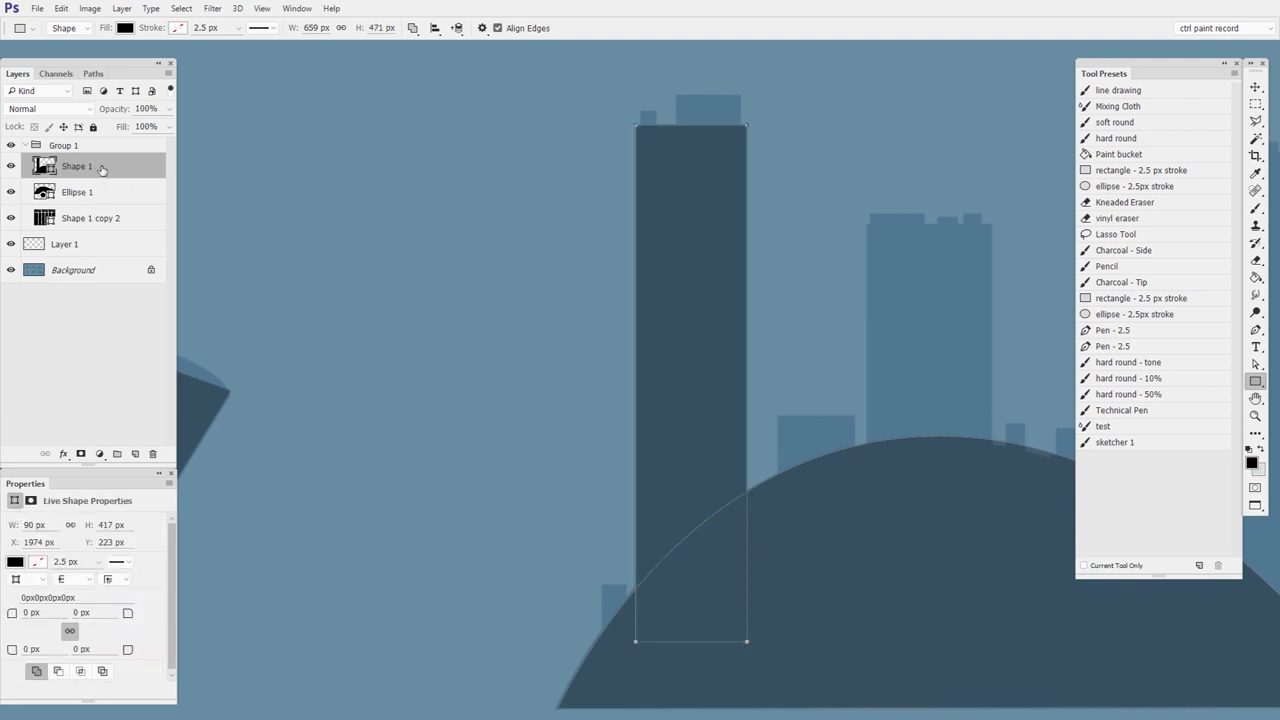
Add rectangles for the skyline's low far-left block, the short block beside the first tower, and the middle tower, about 102 × 245 px
{"action": "left_click_drag", "start_coordinate": [758, 563], "coordinate": [807, 491]}
{"action": "left_click_drag", "start_coordinate": [649, 513], "coordinate": [677, 578]}
{"action": "left_click_drag", "start_coordinate": [825, 343], "coordinate": [901, 451]}
{"action": "left_click_drag", "start_coordinate": [908, 469], "coordinate": [763, 503]}
{"action": "left_click_drag", "start_coordinate": [769, 186], "coordinate": [897, 488]}
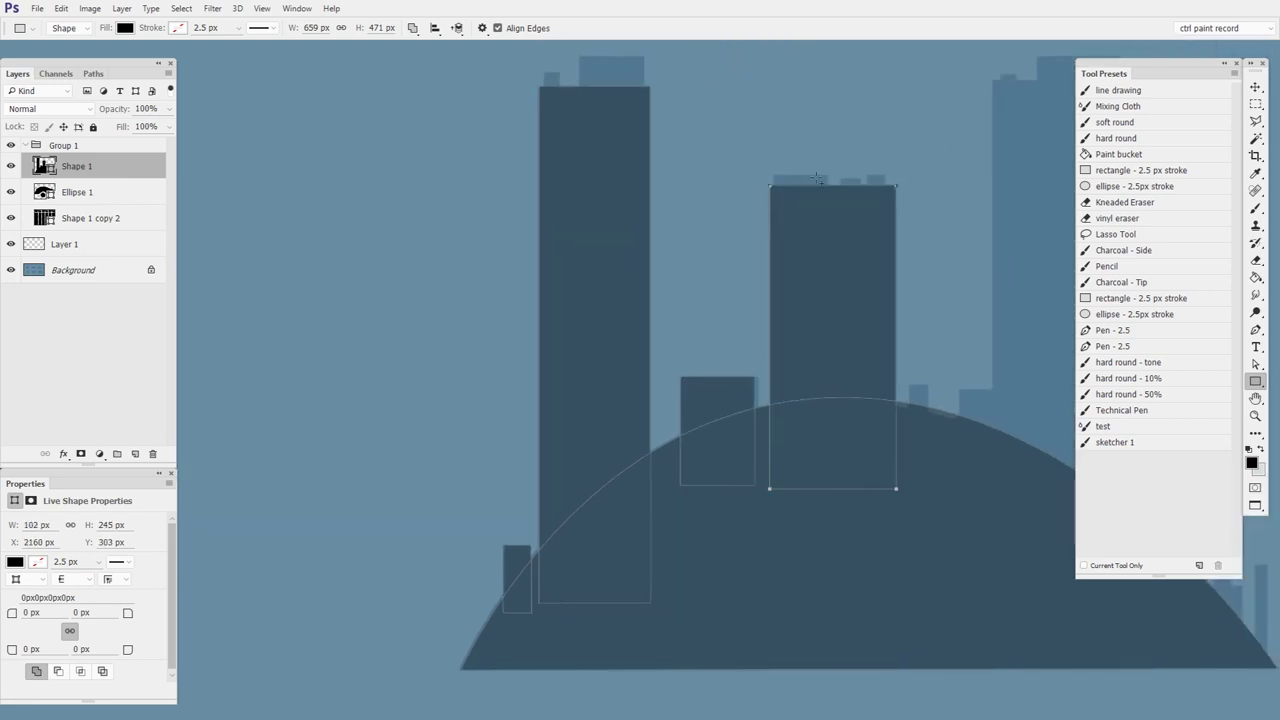
Add small rooftop rectangles to the middle and leftmost towers, making the leftmost tower's larger roof block about 54 × 46 px
{"action": "mouse_move", "coordinate": [775, 175]}
{"action": "left_mouse_down"}
{"action": "mouse_move", "coordinate": [830, 196]}
{"action": "mouse_move", "coordinate": [888, 195]}
{"action": "left_mouse_up"}
{"action": "left_click_drag", "start_coordinate": [888, 195], "coordinate": [897, 394]}
{"action": "left_click_drag", "start_coordinate": [586, 251], "coordinate": [654, 308]}
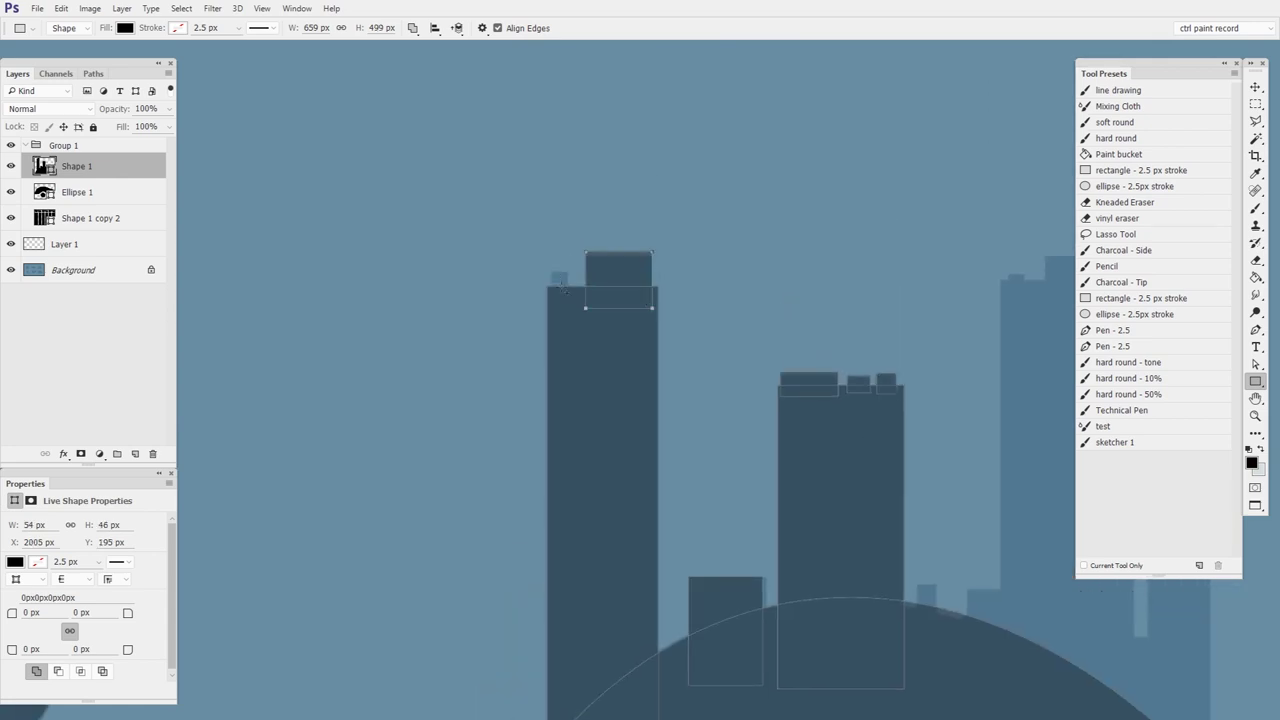
{"action": "left_click_drag", "start_coordinate": [552, 271], "coordinate": [571, 295]}
Add rectangles for the skyline's two right-hand towers and the low blocks around their bases
{"action": "mouse_move", "coordinate": [905, 541]}
{"action": "left_mouse_down"}
{"action": "mouse_move", "coordinate": [812, 534]}
{"action": "mouse_move", "coordinate": [611, 482]}
{"action": "left_mouse_up"}
{"action": "left_click_drag", "start_coordinate": [708, 223], "coordinate": [837, 674]}
{"action": "left_click_drag", "start_coordinate": [674, 532], "coordinate": [835, 688]}
{"action": "left_click_drag", "start_coordinate": [861, 304], "coordinate": [807, 229]}
{"action": "left_click_drag", "start_coordinate": [798, 180], "coordinate": [862, 683]}
{"action": "left_click_drag", "start_coordinate": [855, 507], "coordinate": [709, 643]}
{"action": "left_click_drag", "start_coordinate": [570, 452], "coordinate": [591, 502]}
Add three narrow rectangles for the small chimneys at the skyline's far right edge
{"action": "left_click_drag", "start_coordinate": [947, 609], "coordinate": [864, 392]}
{"action": "left_click_drag", "start_coordinate": [790, 410], "coordinate": [810, 508]}
{"action": "left_click_drag", "start_coordinate": [805, 436], "coordinate": [822, 508]}
{"action": "left_click_drag", "start_coordinate": [832, 414], "coordinate": [850, 515]}
Add rooftop rectangles to the two right-hand towers, making the narrow tower's roof block about 30 × 13 px
{"action": "left_click_drag", "start_coordinate": [729, 72], "coordinate": [787, 517]}
{"action": "left_click_drag", "start_coordinate": [675, 352], "coordinate": [756, 393]}
{"action": "left_click_drag", "start_coordinate": [636, 371], "coordinate": [655, 386]}
{"action": "left_click_drag", "start_coordinate": [780, 398], "coordinate": [821, 416]}
Try enlarging the whole skyline shape with Free Transform, and undo the scaling
{"action": "left_click_drag", "start_coordinate": [598, 500], "coordinate": [857, 385]}
{"action": "left_click_drag", "start_coordinate": [857, 385], "coordinate": [780, 385]}
{"action": "key", "text": "ctrl+t"}
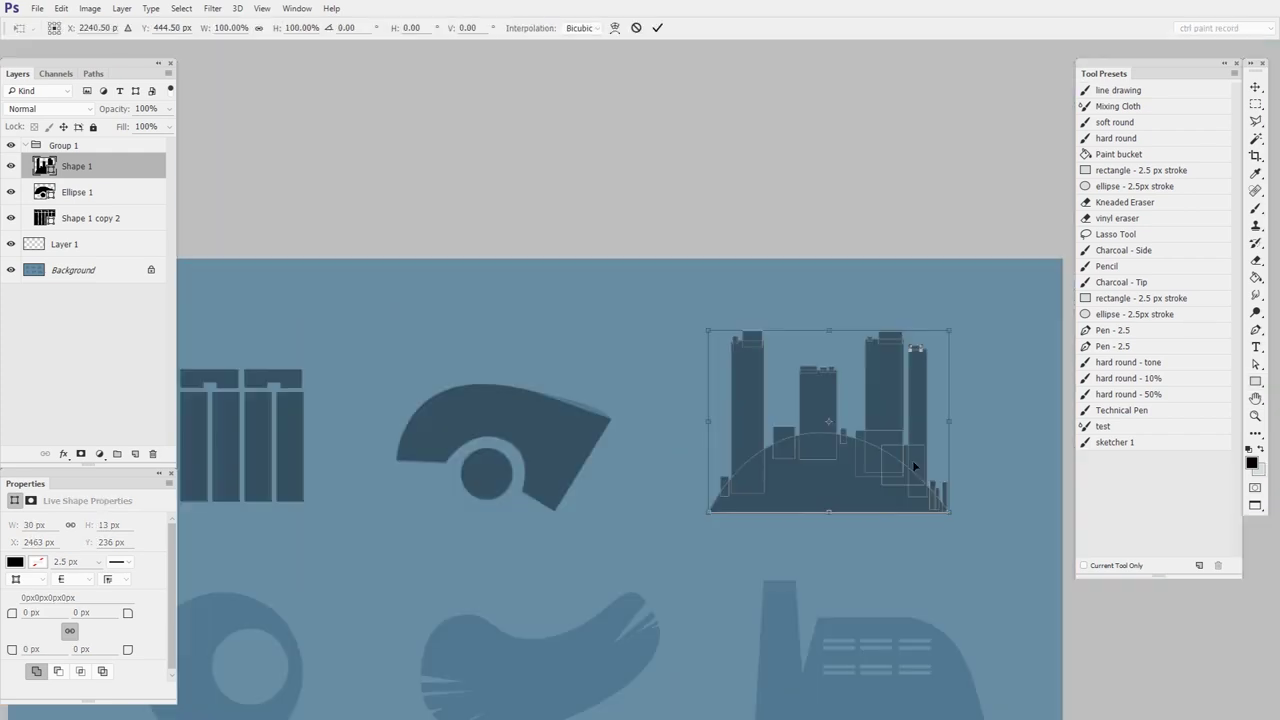
{"action": "left_click_drag", "start_coordinate": [947, 334], "coordinate": [1020, 271]}
{"action": "key", "text": "Return"}
{"action": "key", "text": "ctrl+z"}
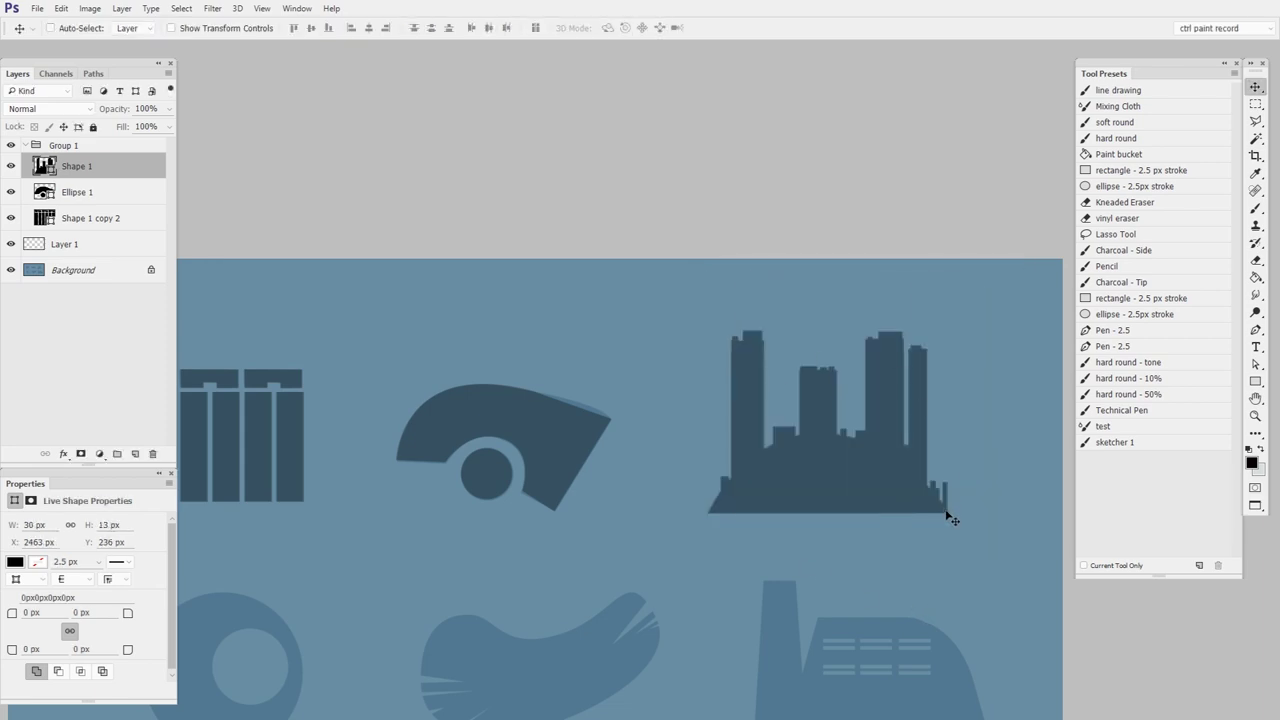
Draw a circle about 422 × 422 px over the ring silhouette and position it at about X 385 px, Y 920 px
{"action": "left_click_drag", "start_coordinate": [446, 620], "coordinate": [887, 380]}
{"action": "key", "text": "z"}
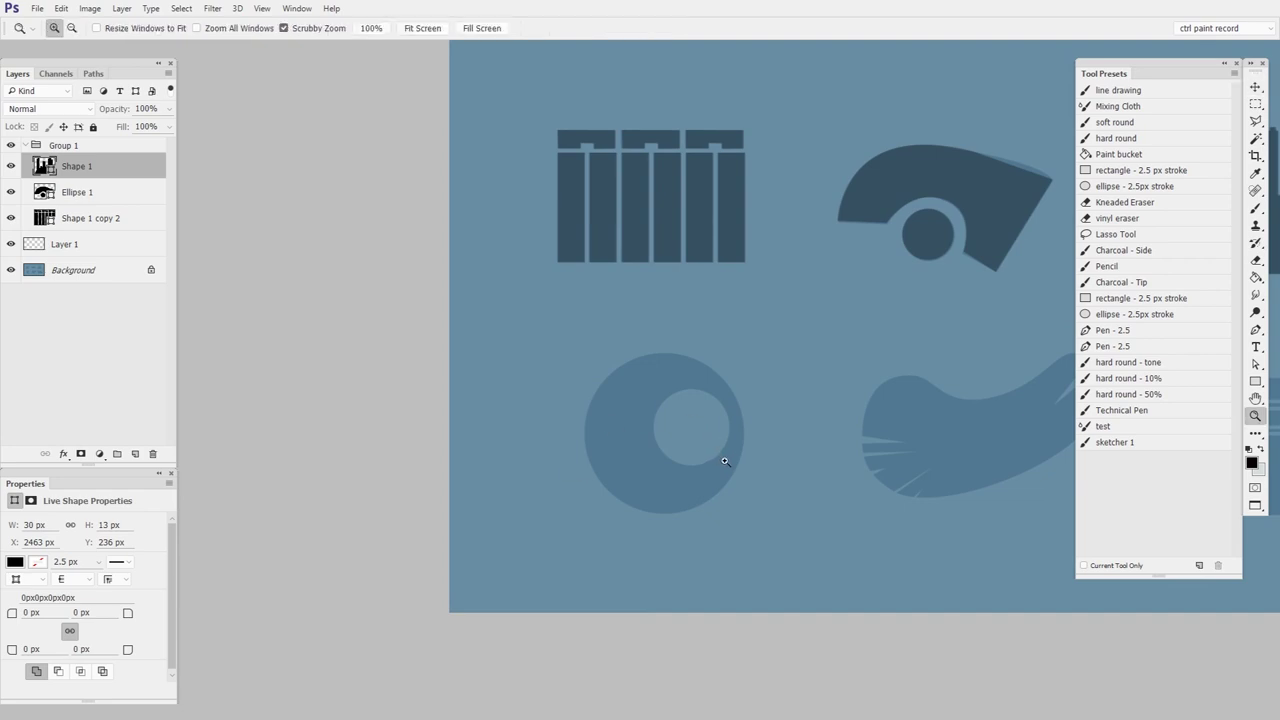
{"action": "left_click_drag", "start_coordinate": [725, 461], "coordinate": [760, 474]}
{"action": "key", "text": "v"}
{"action": "key", "text": "ctrl+alt+shift+n"}
{"action": "key", "text": "shift+u"}
{"action": "left_click_drag", "start_coordinate": [629, 427], "coordinate": [751, 305]}
{"action": "left_click", "coordinate": [1259, 88]}
{"action": "left_click_drag", "start_coordinate": [665, 474], "coordinate": [672, 466]}
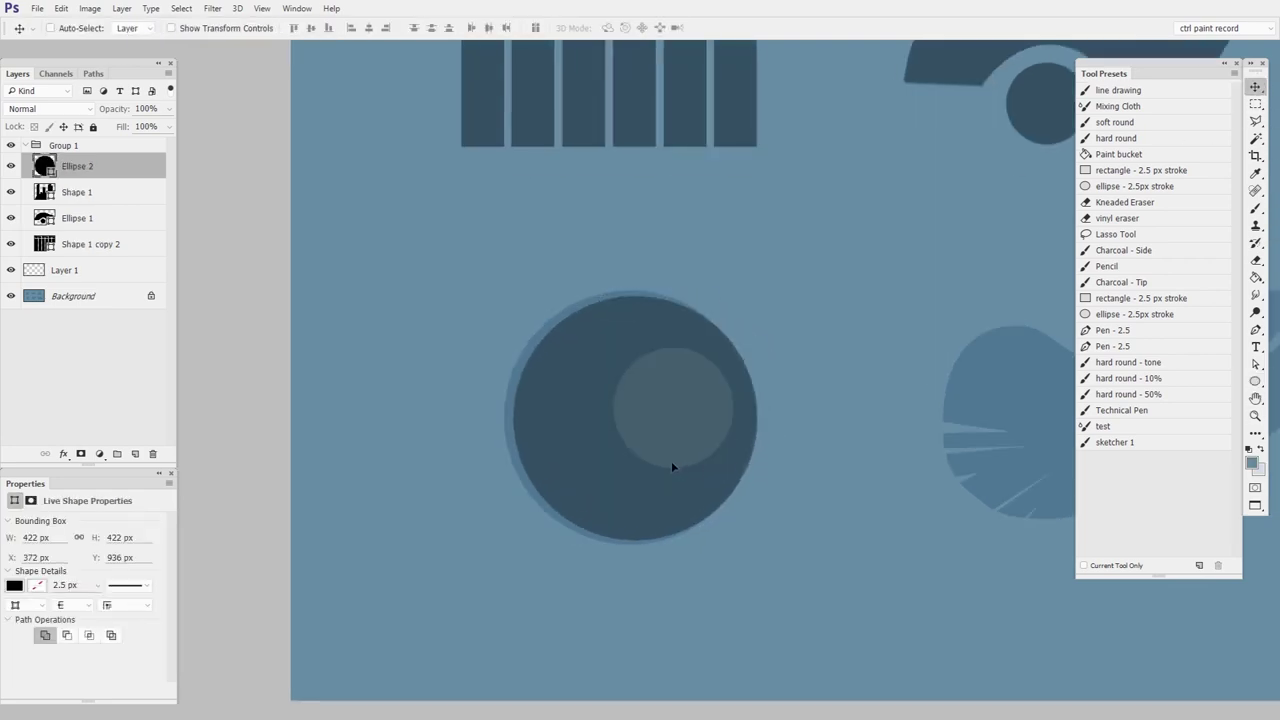
Try applying Subtract Front Shape to the large circle itself, and undo it
{"action": "left_click", "coordinate": [1255, 381]}
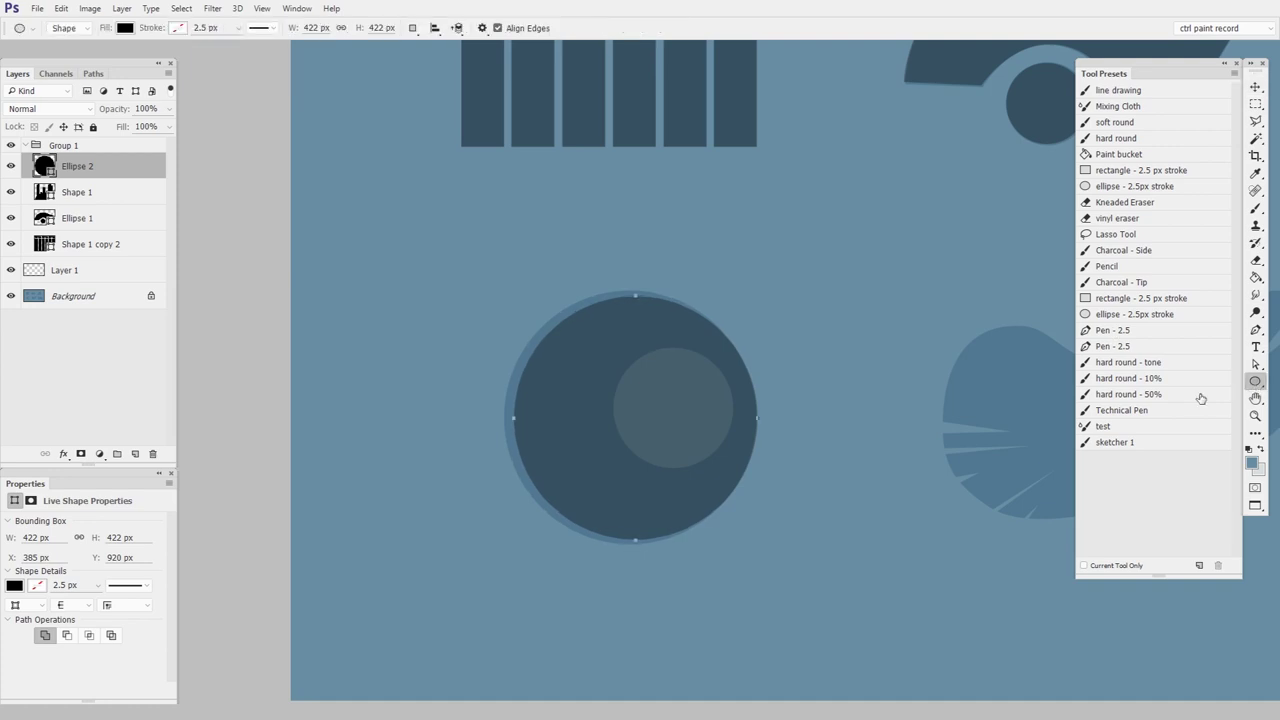
{"action": "left_click", "coordinate": [413, 28]}
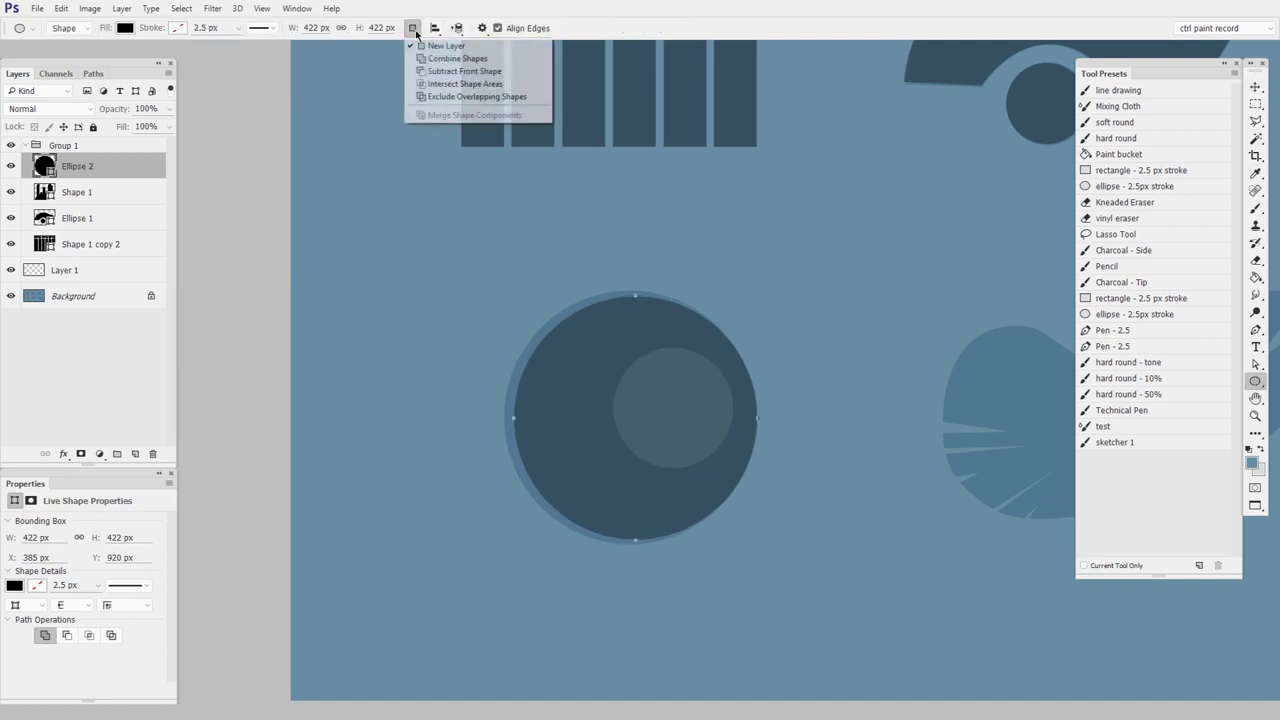
{"action": "left_click", "coordinate": [503, 78]}
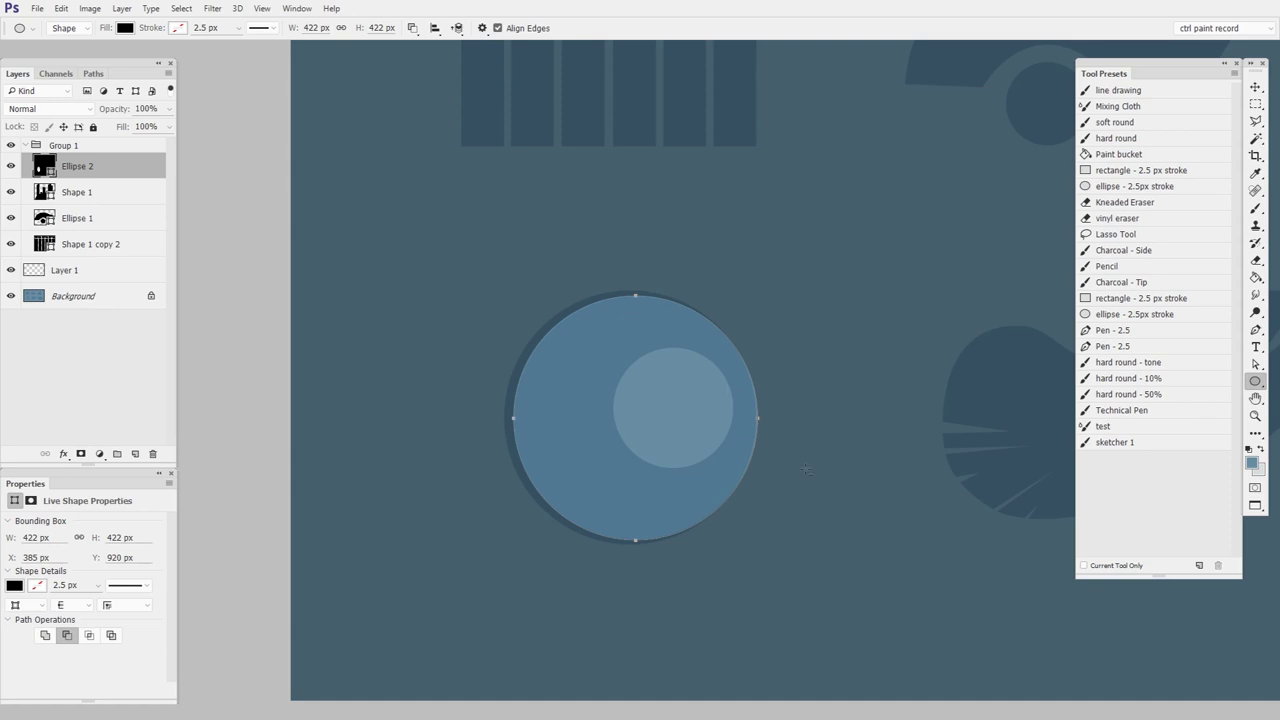
{"action": "key", "text": "ctrl+z"}
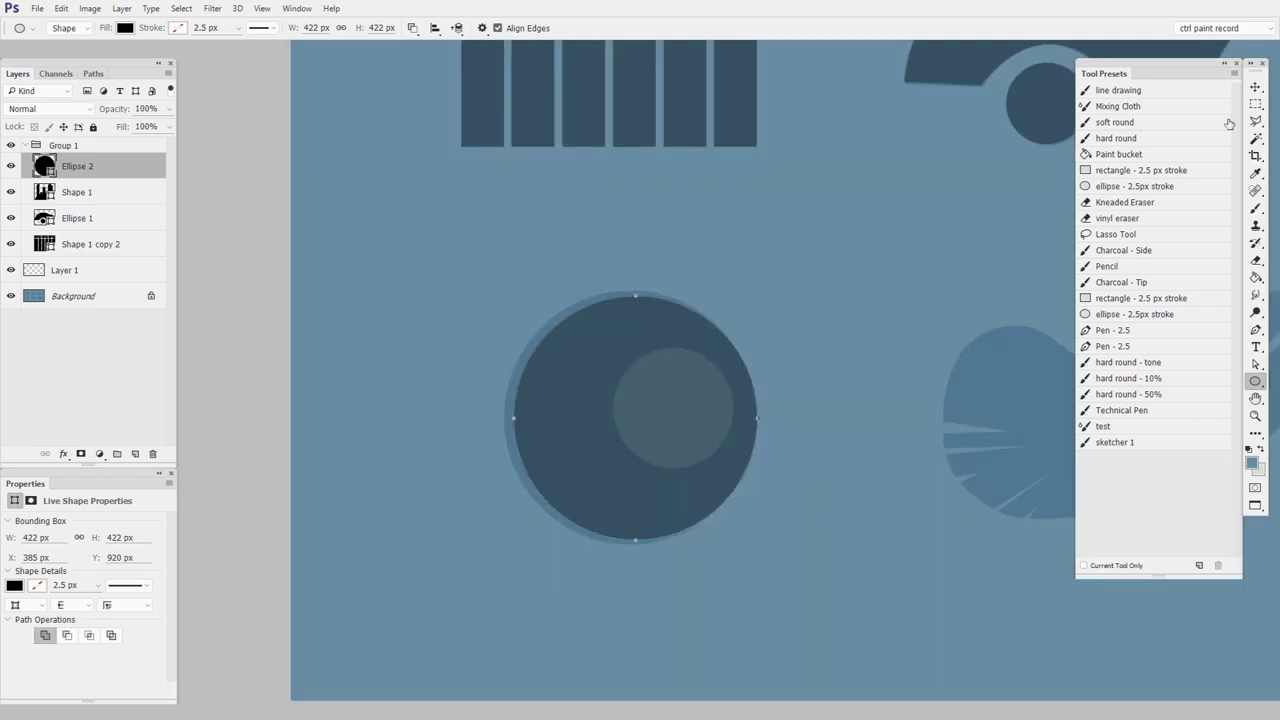
Add an empty layer and set the Ellipse tool's path operation to Subtract Front Shape
{"action": "left_click", "coordinate": [1256, 88]}
{"action": "left_click", "coordinate": [135, 453]}
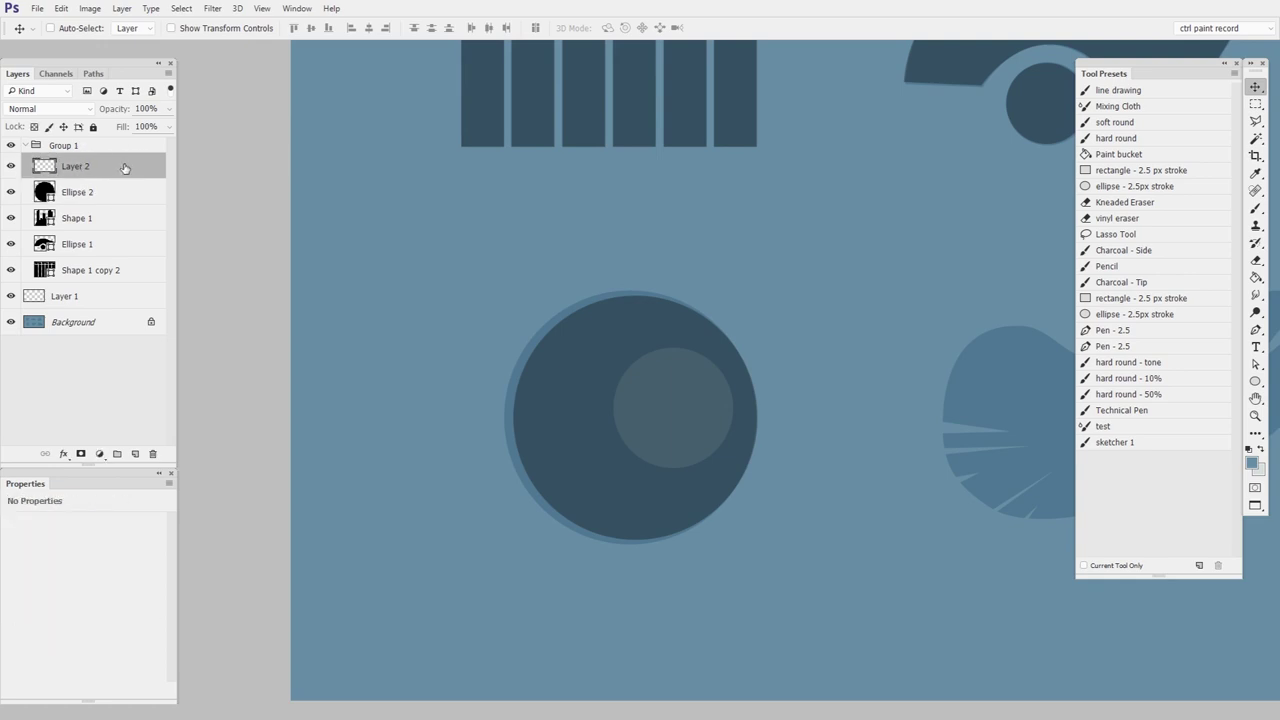
{"action": "left_click", "coordinate": [1256, 381]}
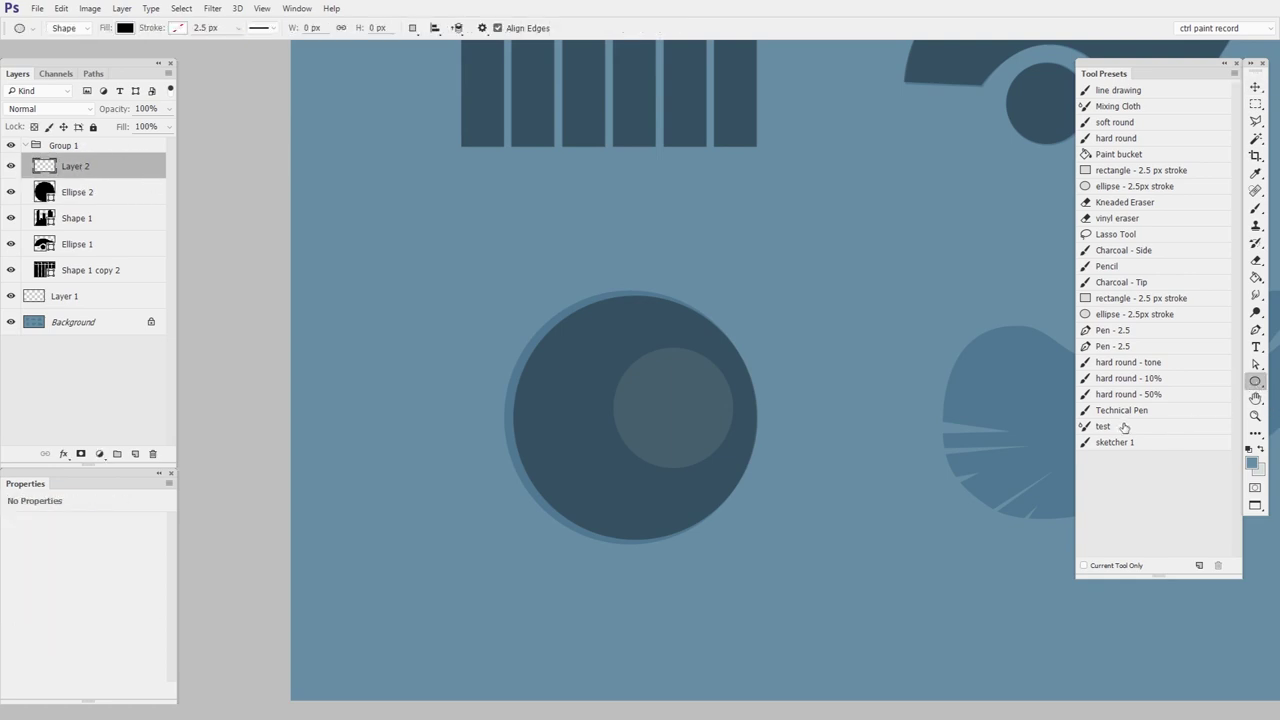
{"action": "left_click", "coordinate": [412, 28]}
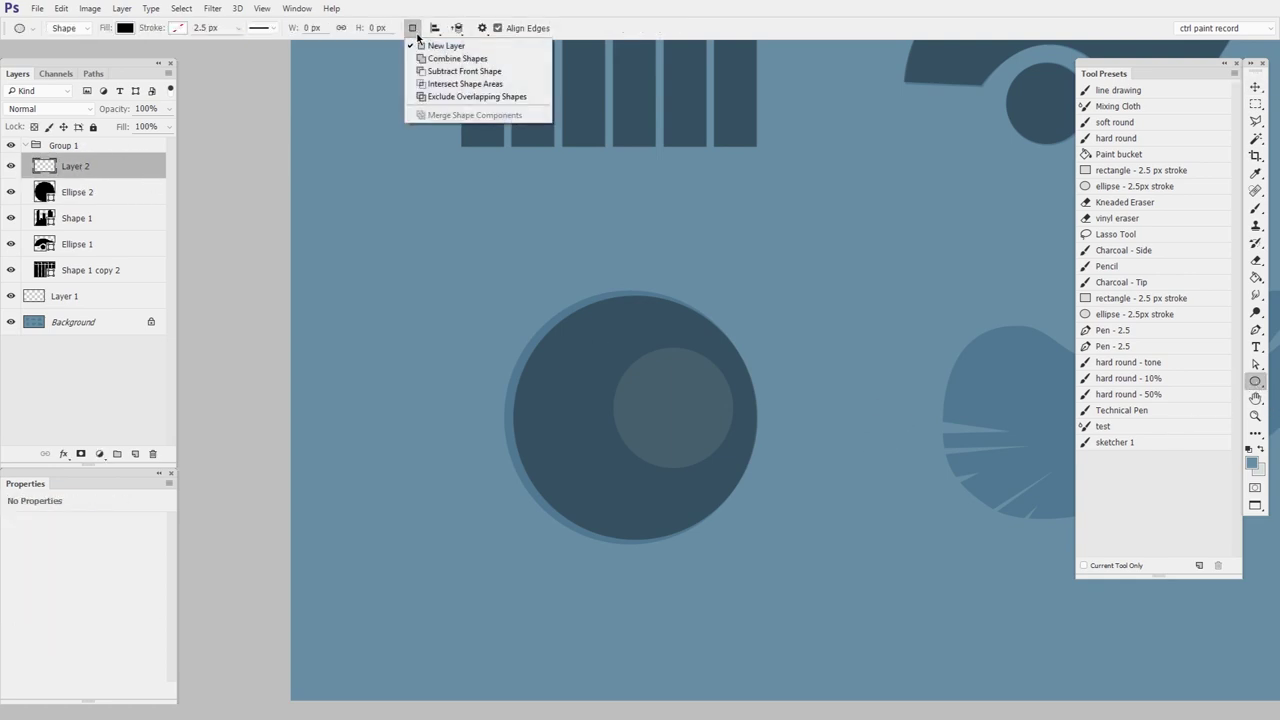
{"action": "left_click", "coordinate": [491, 72]}
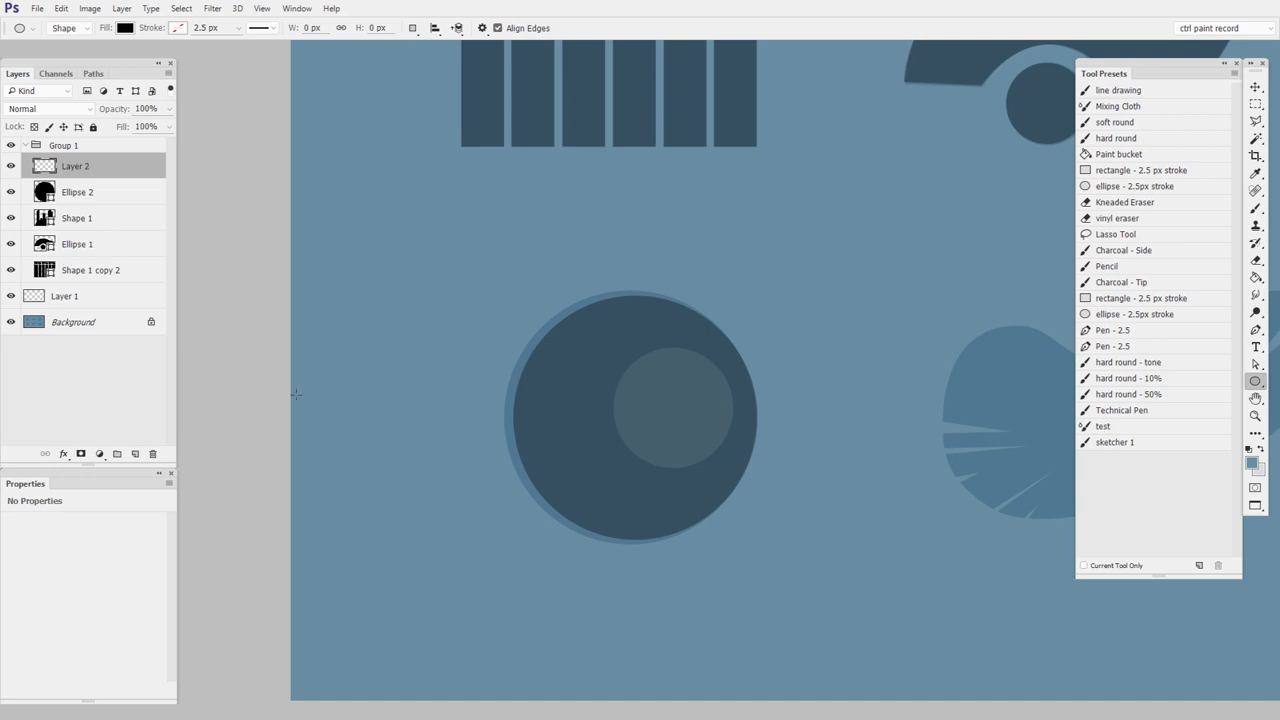
Cut an elliptical hole about 211 × 214 px out of the large circle's shape layer
{"action": "left_click", "coordinate": [129, 193]}
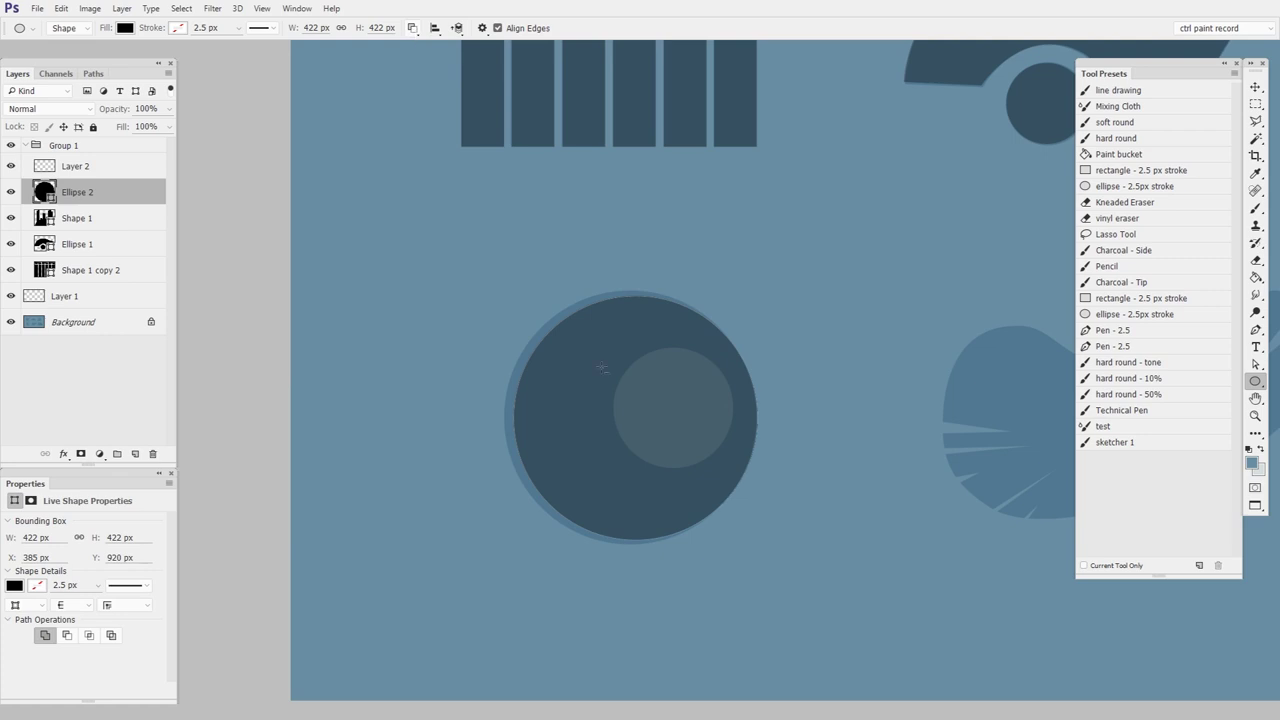
{"action": "left_click_drag", "start_coordinate": [610, 344], "coordinate": [733, 466]}
{"action": "key", "text": "v"}
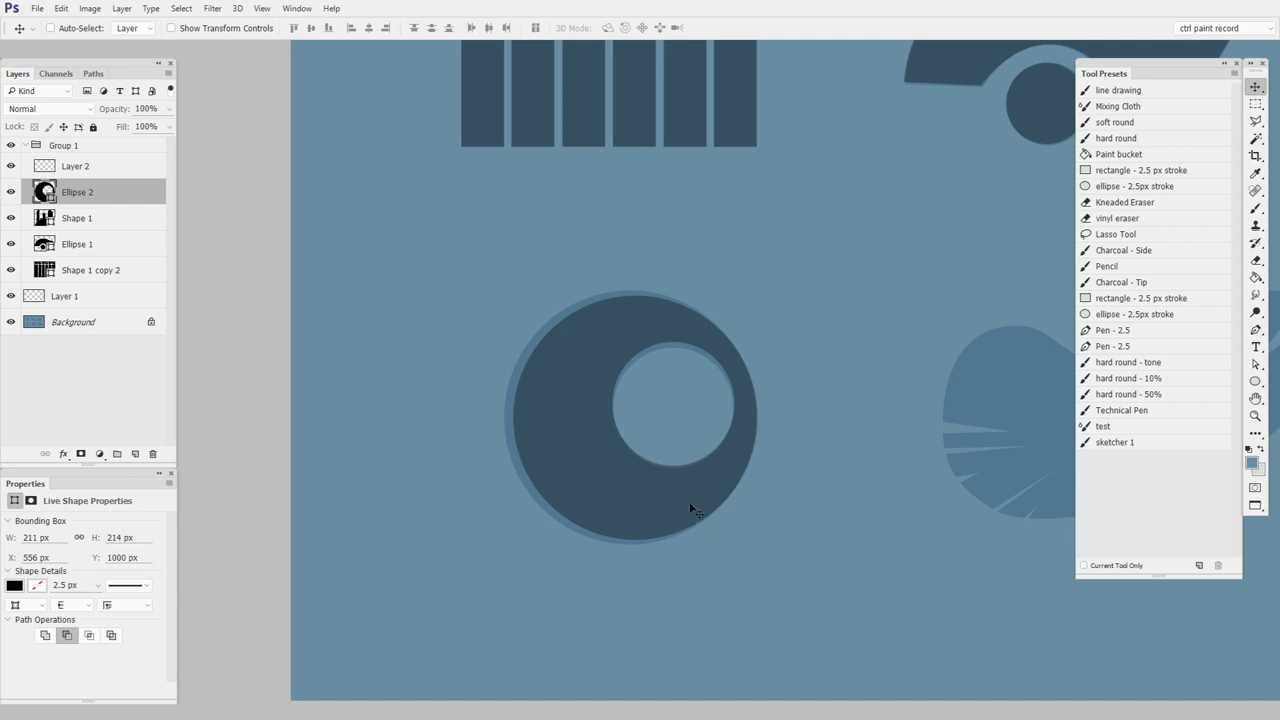
Select all four anchor points of the cut-out hole and move it to about X 553 px, Y 1006 px
{"action": "left_click", "coordinate": [1252, 364]}
{"action": "key", "text": "ctrl+space"}
{"action": "left_click_drag", "start_coordinate": [804, 378], "coordinate": [890, 377]}
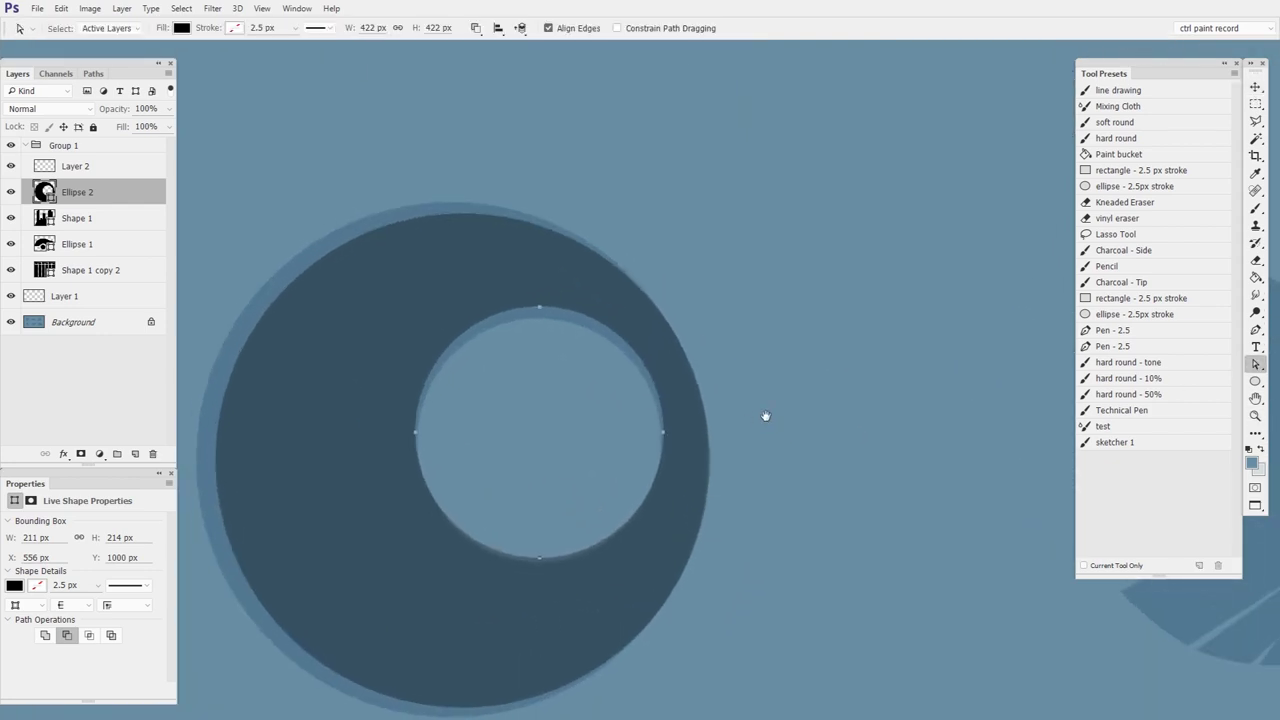
{"action": "left_click_drag", "start_coordinate": [765, 416], "coordinate": [934, 363]}
{"action": "left_click", "coordinate": [1256, 364], "text": "alt"}
{"action": "left_click", "coordinate": [710, 505]}
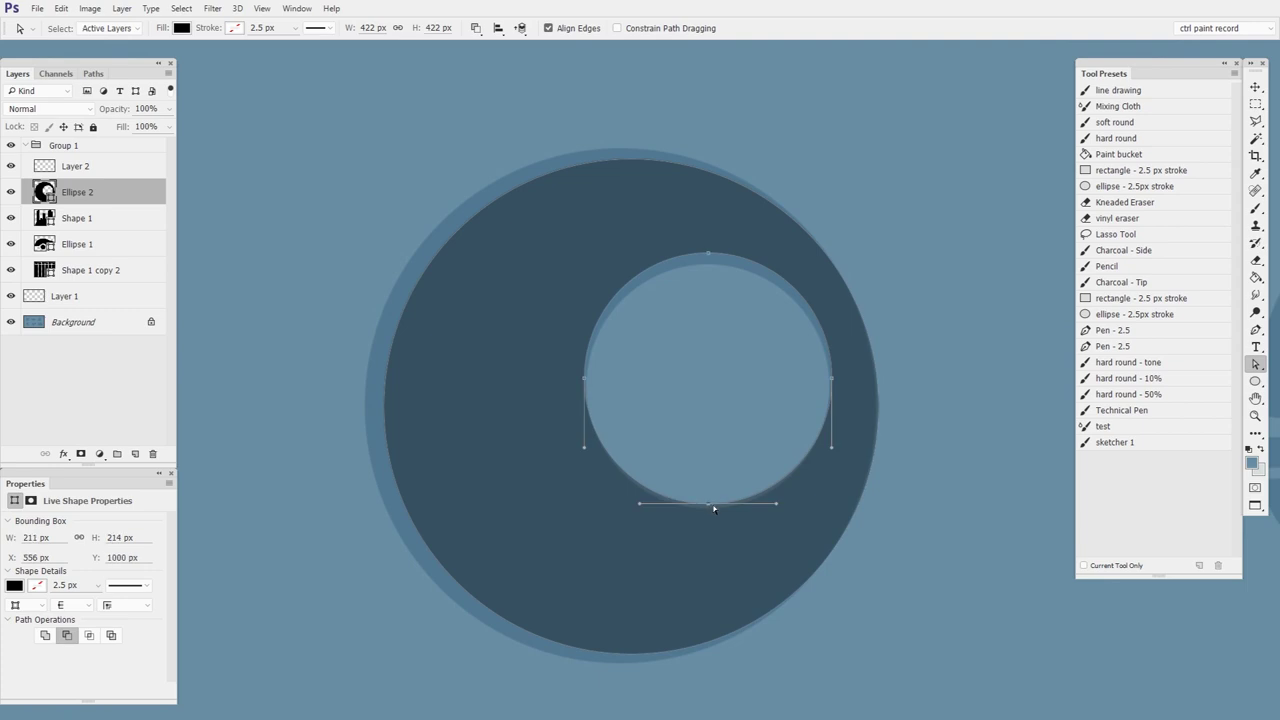
{"action": "left_click", "coordinate": [831, 378], "text": "shift"}
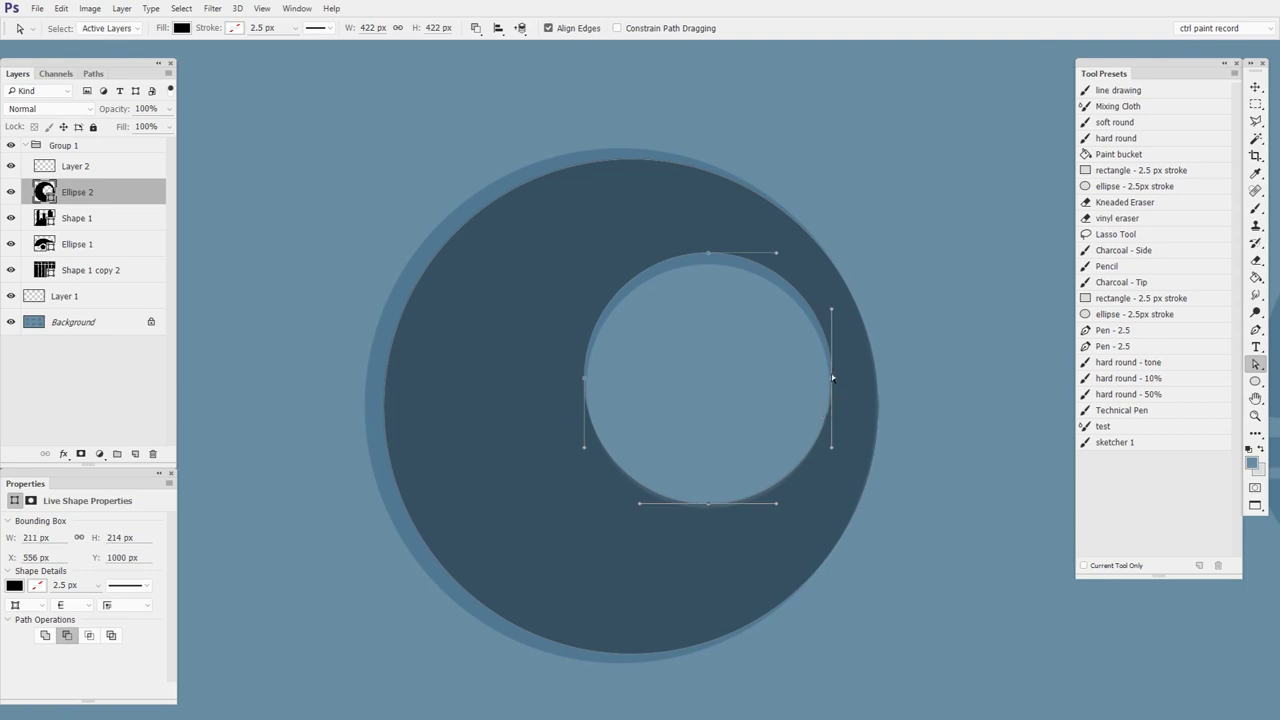
{"action": "left_click", "coordinate": [708, 253], "text": "shift"}
{"action": "left_click", "coordinate": [585, 378], "text": "shift"}
{"action": "mouse_move", "coordinate": [832, 378]}
{"action": "left_mouse_down"}
{"action": "mouse_move", "coordinate": [697, 447]}
{"action": "mouse_move", "coordinate": [829, 406]}
{"action": "mouse_move", "coordinate": [826, 384]}
{"action": "left_mouse_up"}
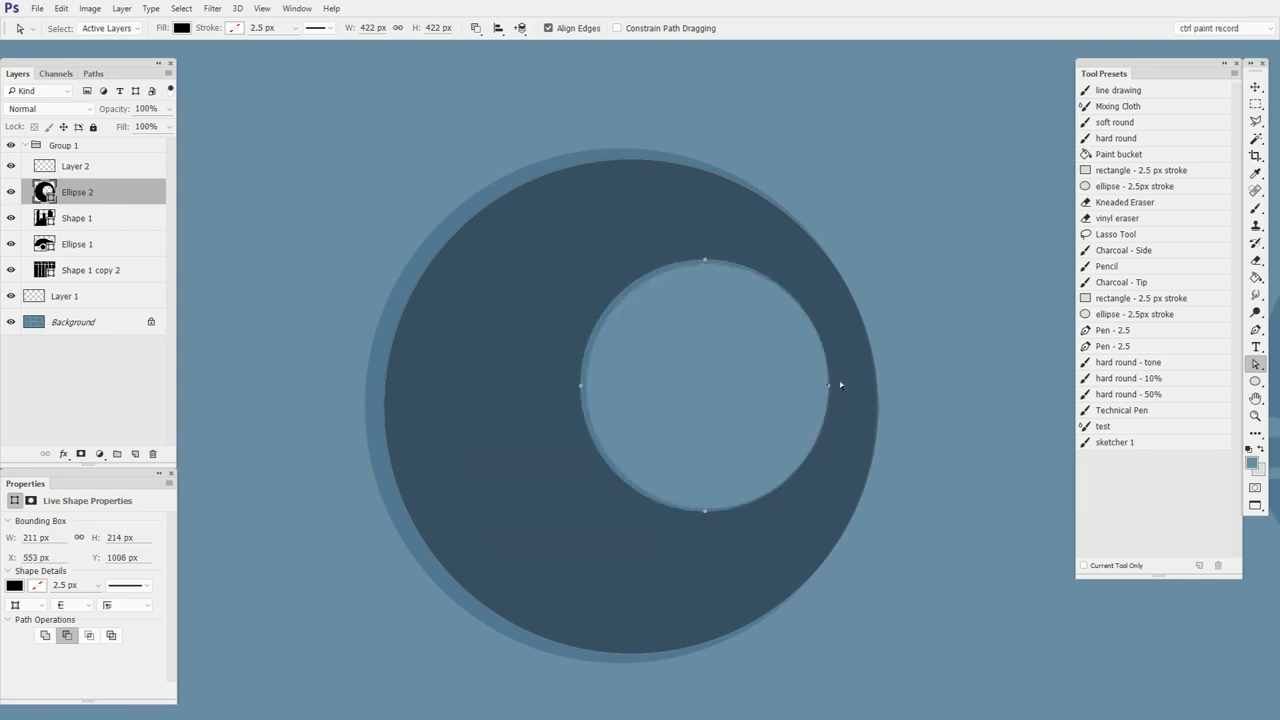
Resize the cut-out hole with Free Transform to about 210 × 210 px, at about X 554 px, Y 1010 px
{"action": "key", "text": "ctrl+t"}
{"action": "left_click_drag", "start_coordinate": [829, 259], "coordinate": [827, 264]}
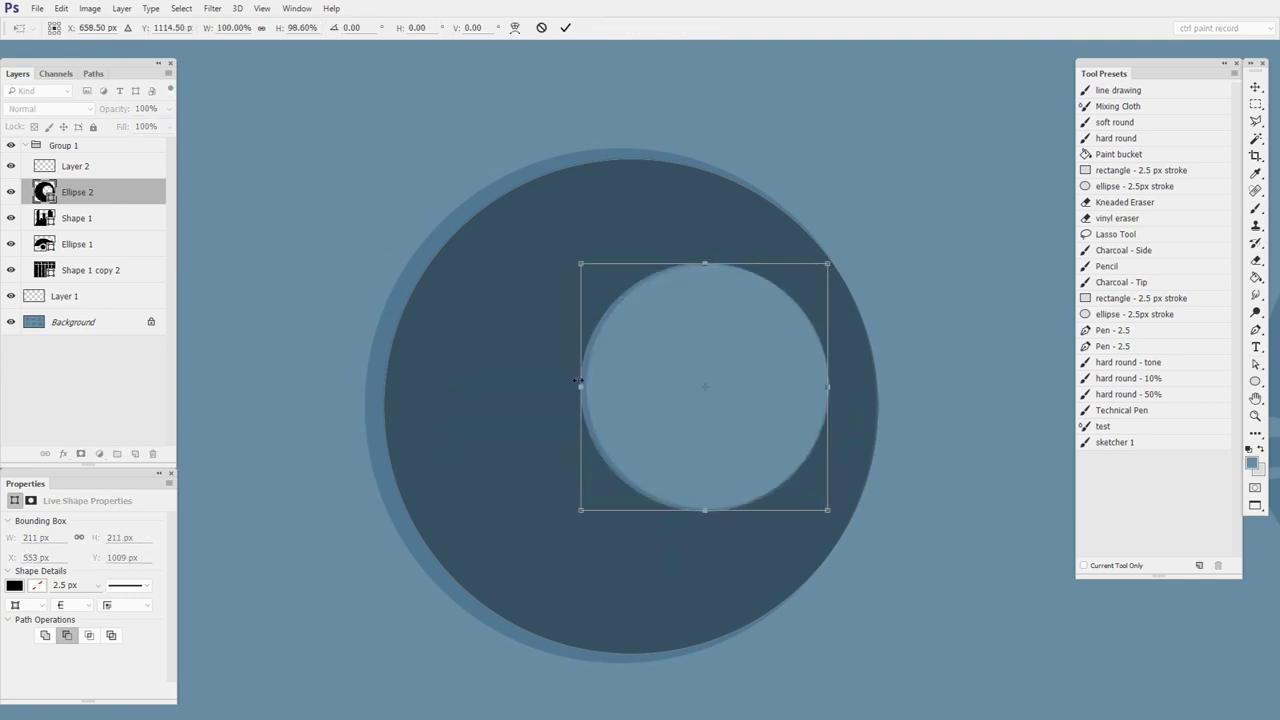
{"action": "left_click_drag", "start_coordinate": [581, 384], "coordinate": [580, 384]}
{"action": "left_click_drag", "start_coordinate": [705, 263], "coordinate": [705, 260]}
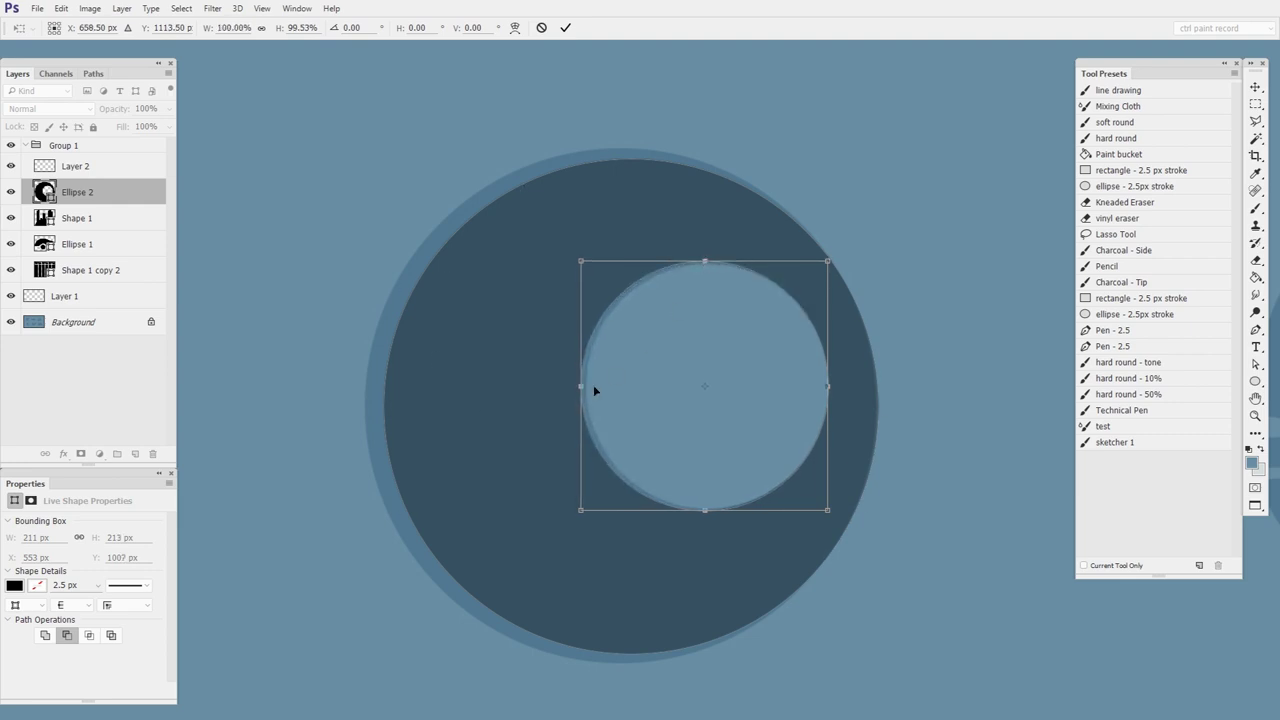
{"action": "left_click_drag", "start_coordinate": [581, 386], "coordinate": [583, 384]}
{"action": "left_click_drag", "start_coordinate": [705, 261], "coordinate": [705, 267]}
{"action": "key", "text": "Return"}
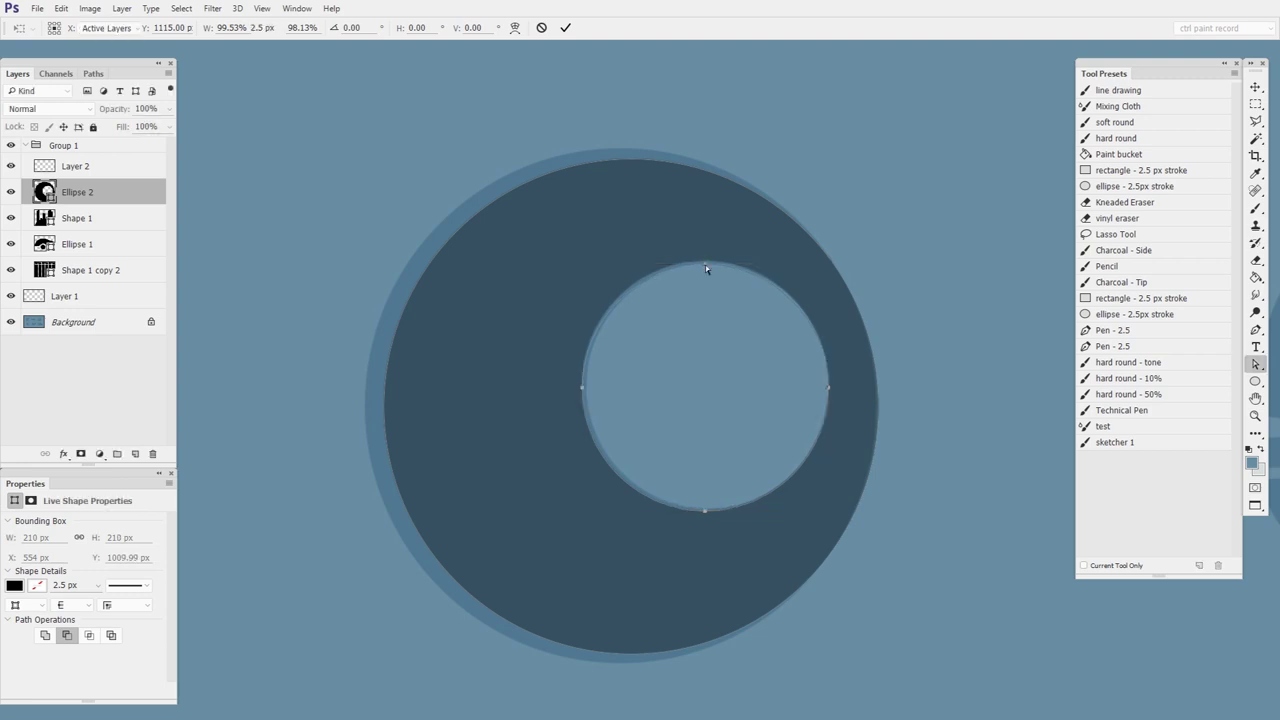
Scale the large circle together with its hole to about 454 × 454 px, at about X 365 px, Y 902 px
{"action": "scroll", "coordinate": [944, 446], "scroll_direction": "down", "scroll_amount": 3}
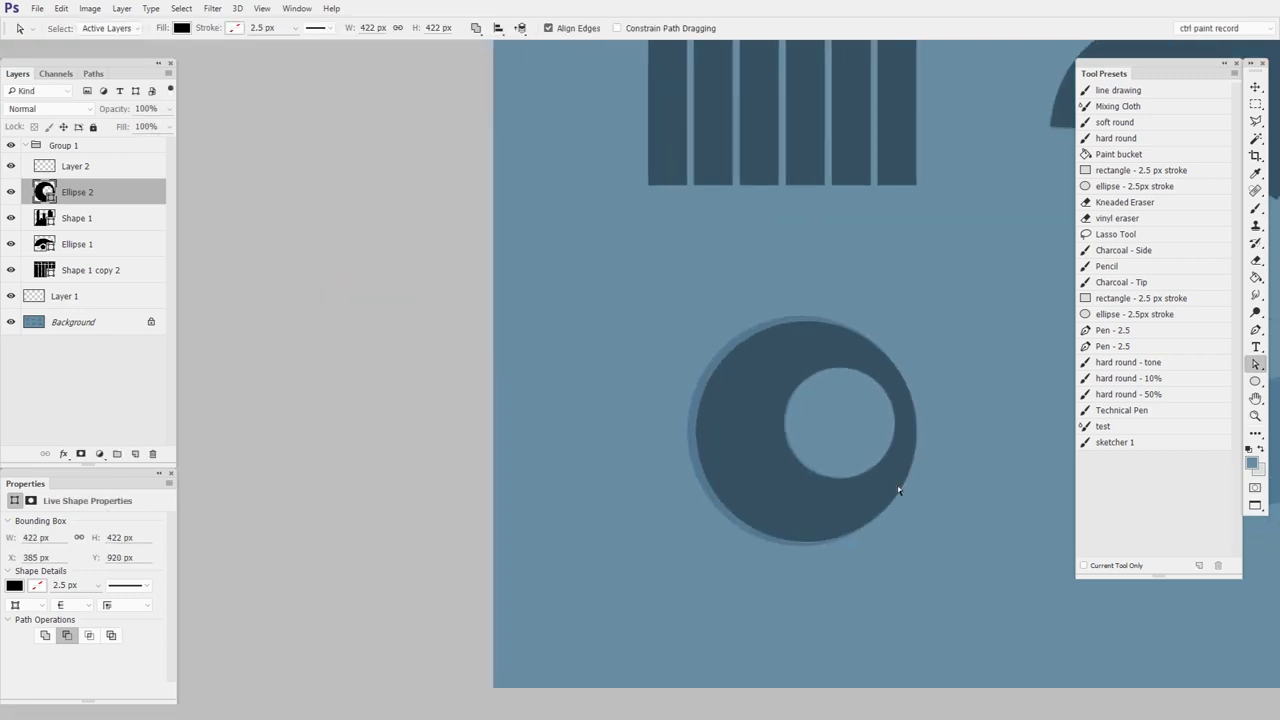
{"action": "key", "text": "ctrl+t"}
{"action": "left_click_drag", "start_coordinate": [900, 486], "coordinate": [862, 486]}
{"action": "mouse_move", "coordinate": [906, 320]}
{"action": "left_mouse_down"}
{"action": "mouse_move", "coordinate": [957, 266]}
{"action": "mouse_move", "coordinate": [910, 313]}
{"action": "left_mouse_up"}
{"action": "key", "text": "Return"}
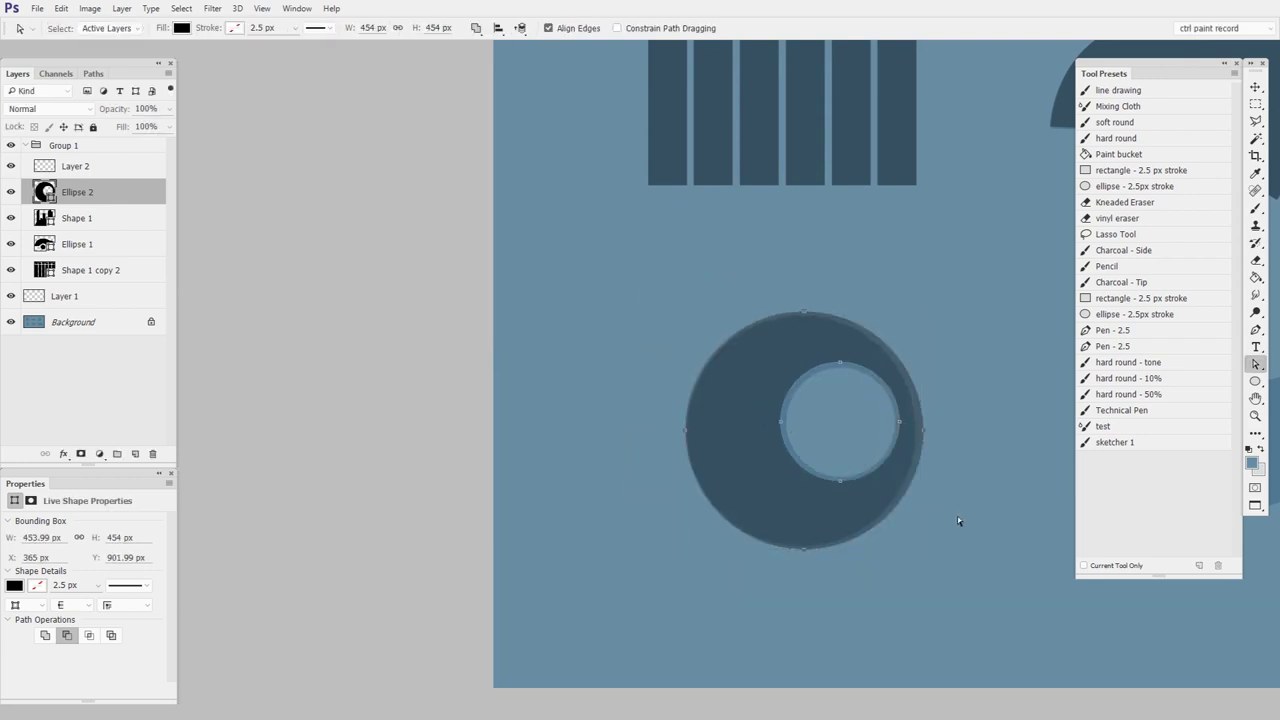
Trace the factory silhouette, chimney and curved roof included, as a closed Pen tool shape about 657 × 476 px
{"action": "left_click_drag", "start_coordinate": [955, 525], "coordinate": [475, 558]}
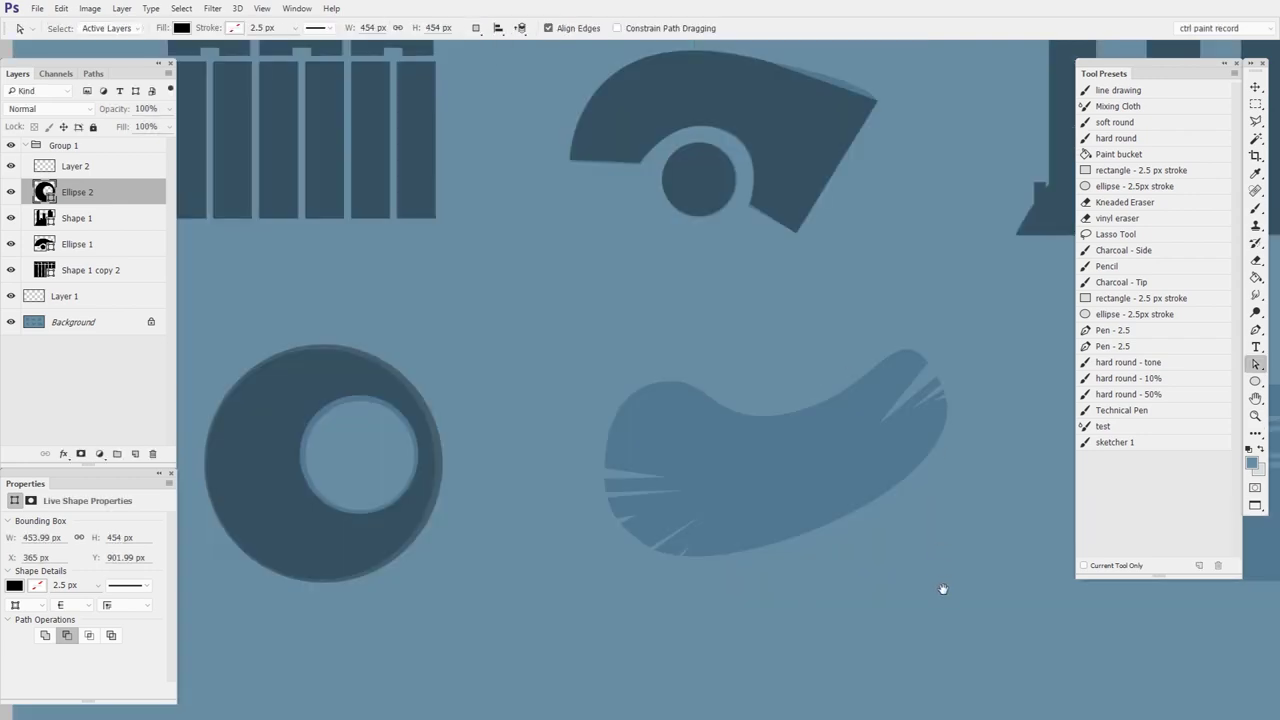
{"action": "left_click_drag", "start_coordinate": [955, 590], "coordinate": [650, 568]}
{"action": "key", "text": "z"}
{"action": "left_click", "coordinate": [905, 488]}
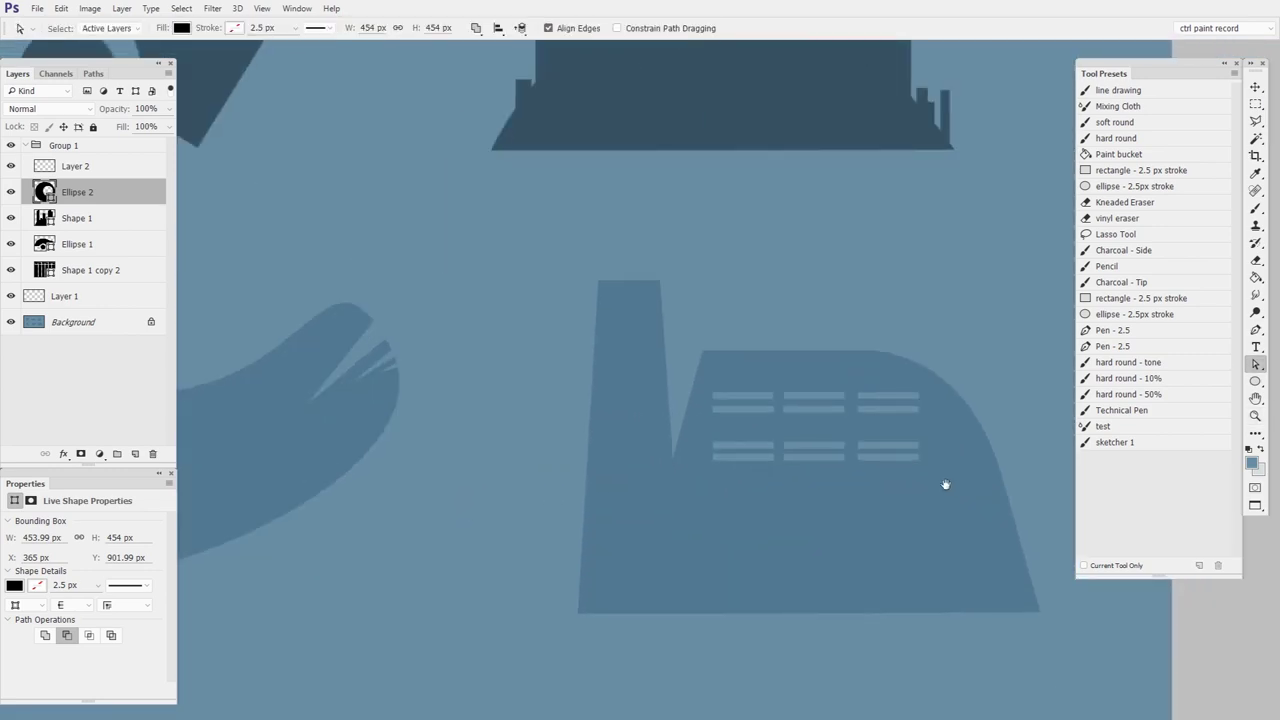
{"action": "left_click", "coordinate": [1256, 332]}
{"action": "left_click", "coordinate": [568, 636]}
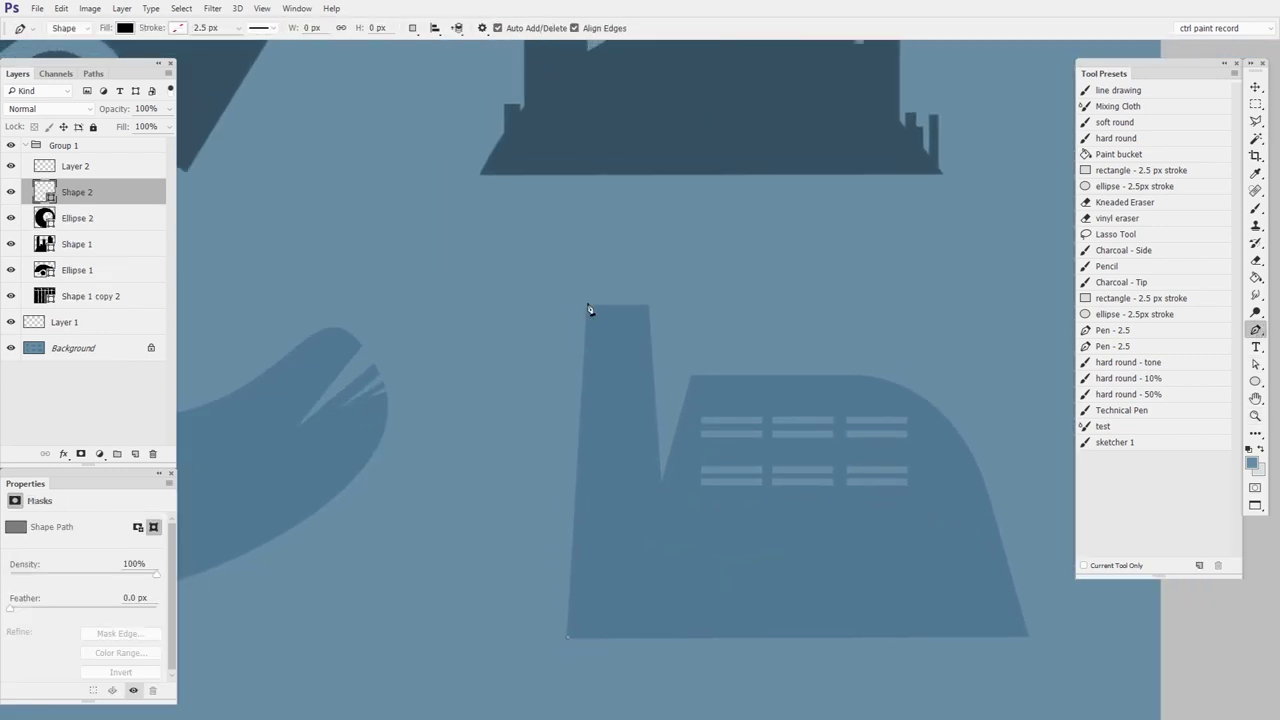
{"action": "left_click", "coordinate": [588, 303]}
{"action": "left_click", "coordinate": [646, 303]}
{"action": "left_click", "coordinate": [661, 483]}
{"action": "left_click", "coordinate": [690, 377]}
{"action": "left_click", "coordinate": [859, 376]}
{"action": "left_click", "coordinate": [995, 515]}
{"action": "left_click", "coordinate": [1028, 636]}
{"action": "left_click", "coordinate": [568, 636]}
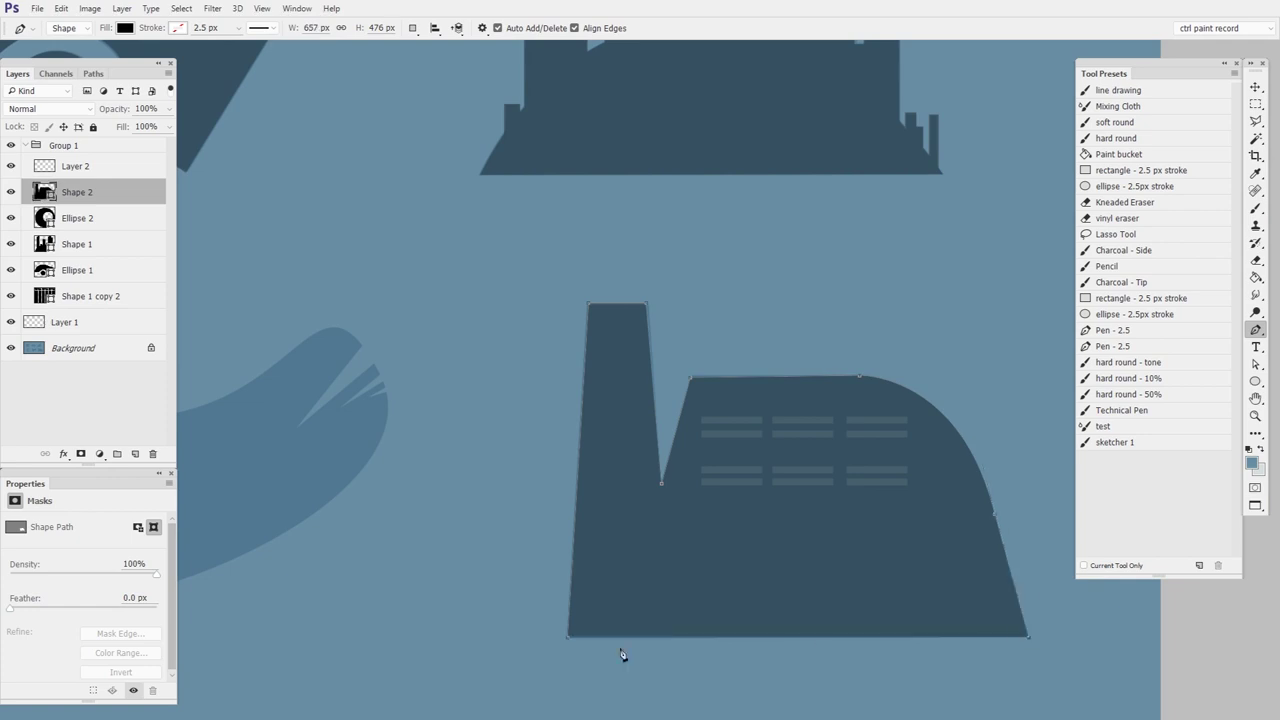
Add an empty layer above the factory shape and set the Rectangle tool's path operation to Subtract Front Shape
{"action": "left_click", "coordinate": [1257, 381]}
{"action": "left_click", "coordinate": [1258, 384]}
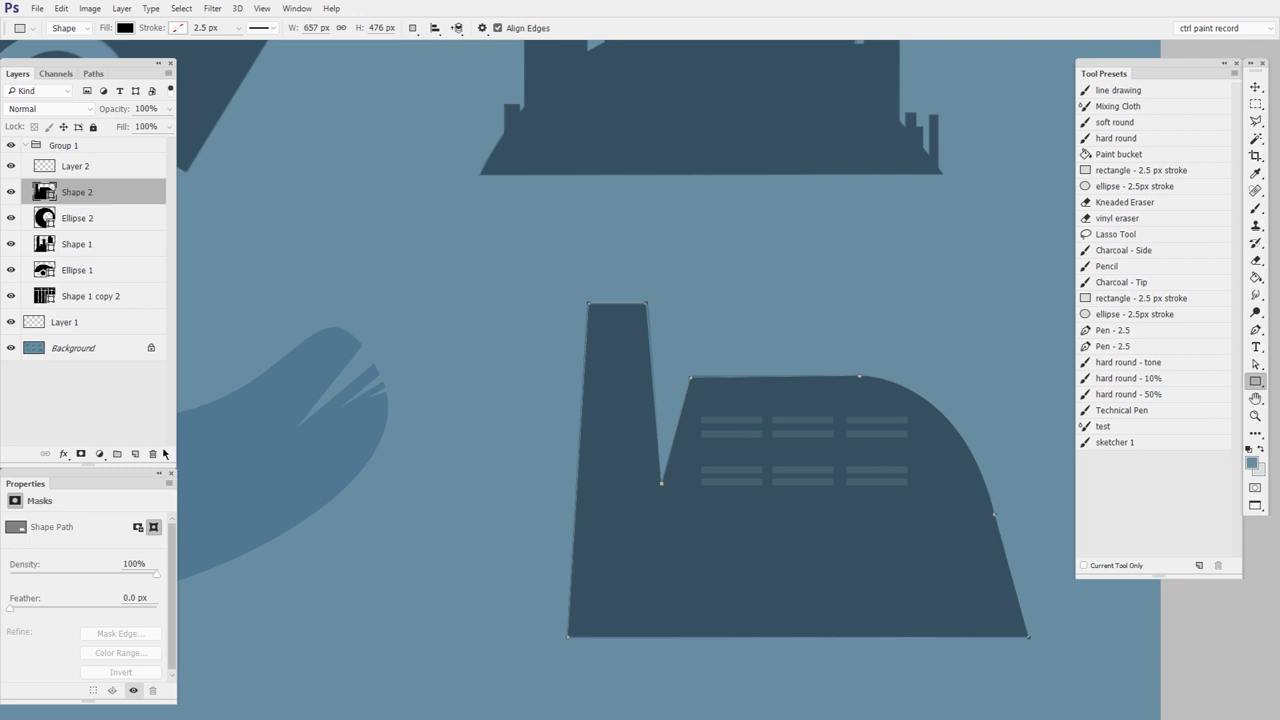
{"action": "left_click", "coordinate": [135, 453]}
{"action": "left_click", "coordinate": [412, 29]}
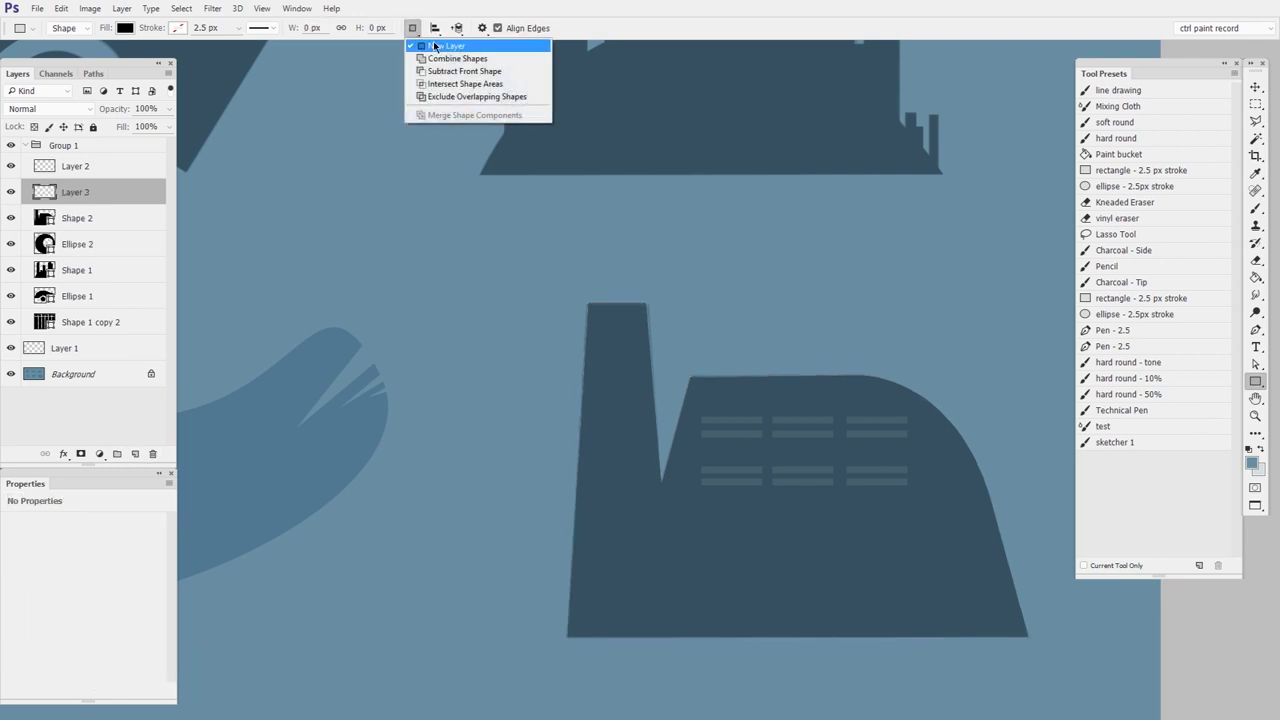
{"action": "left_click", "coordinate": [477, 71]}
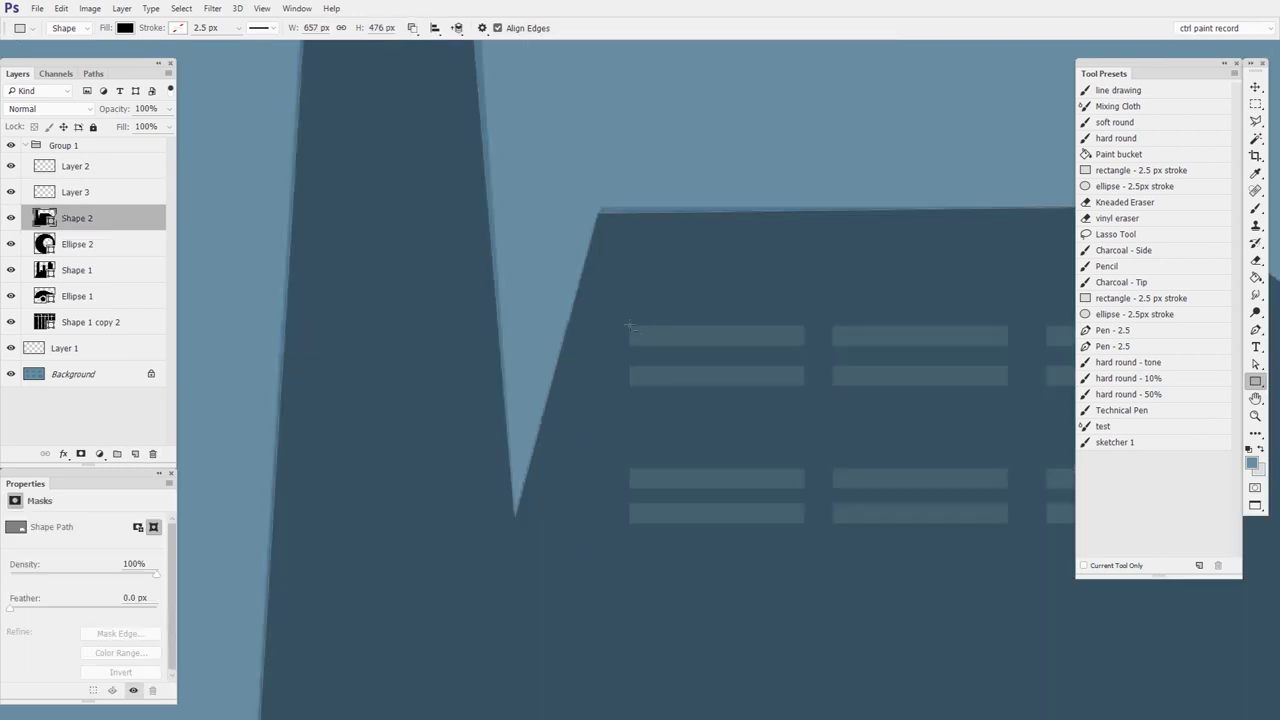
Cut a slot about 89 × 12 px for the factory's upper-left window and duplicate it directly below at Y 1057 px
{"action": "left_click_drag", "start_coordinate": [627, 325], "coordinate": [808, 348]}
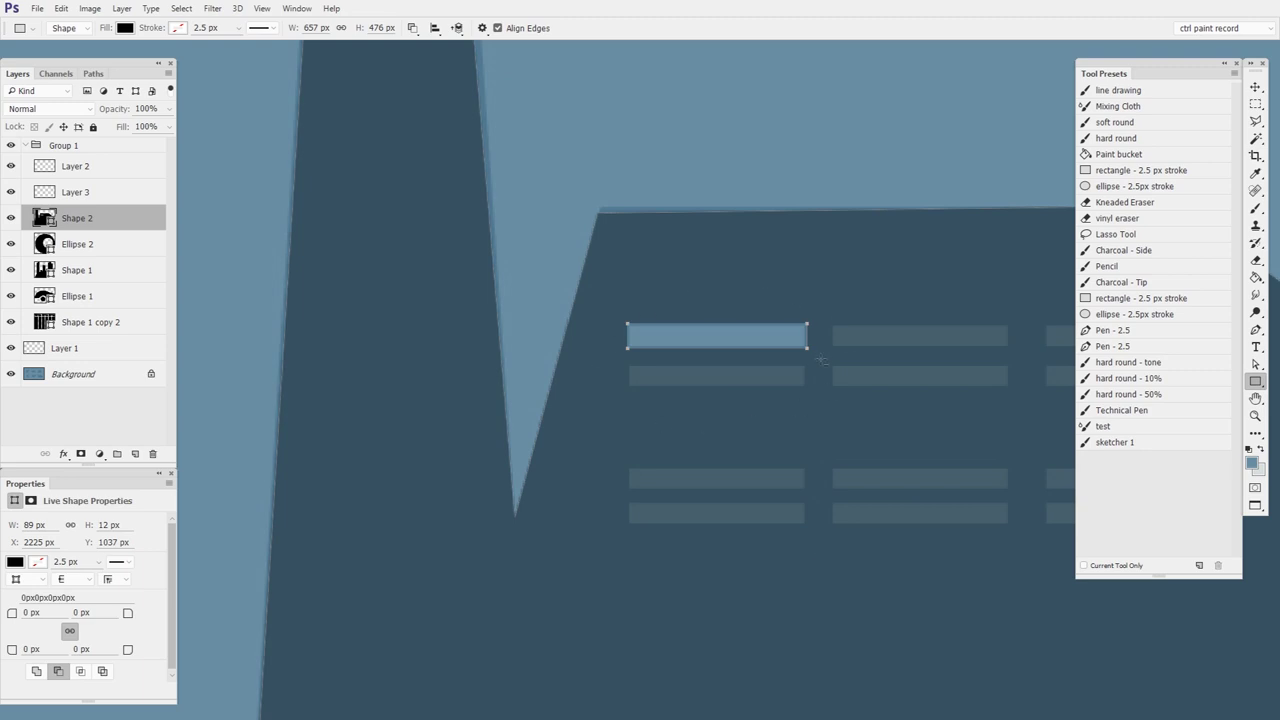
{"action": "left_click_drag", "start_coordinate": [922, 575], "coordinate": [743, 577]}
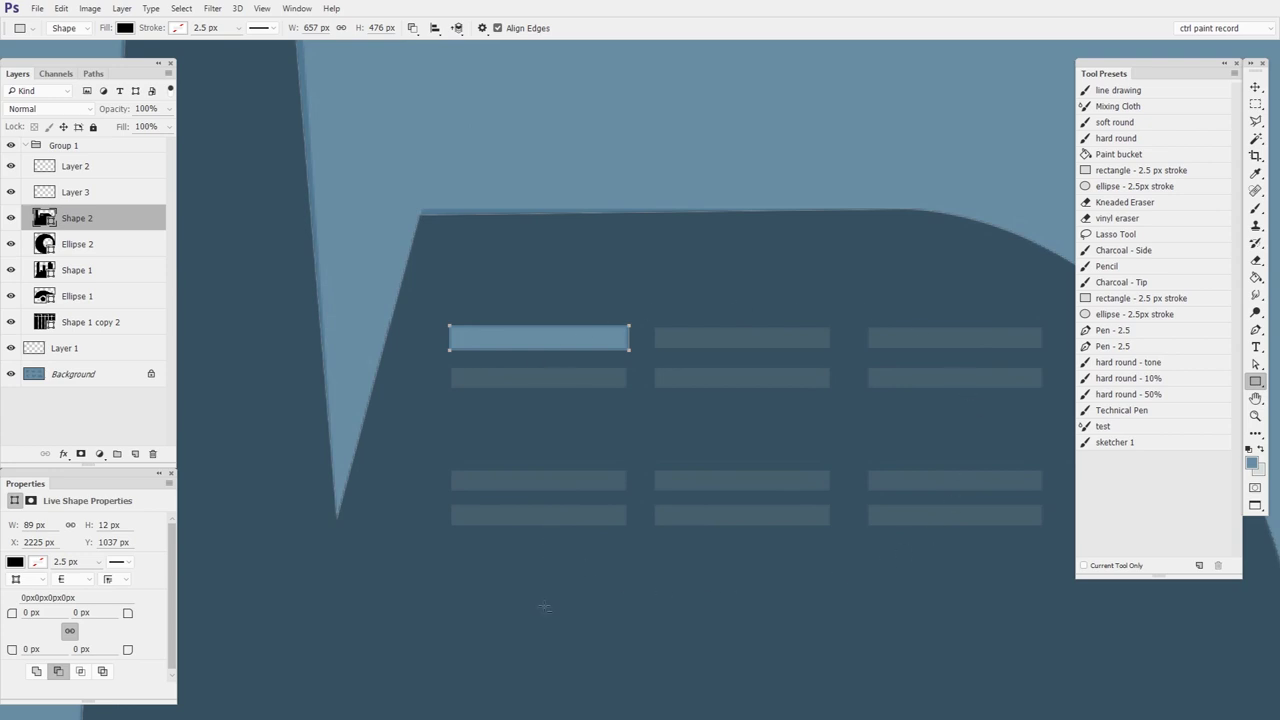
{"action": "left_click", "coordinate": [1255, 365]}
{"action": "left_click_drag", "start_coordinate": [629, 349], "coordinate": [630, 393]}
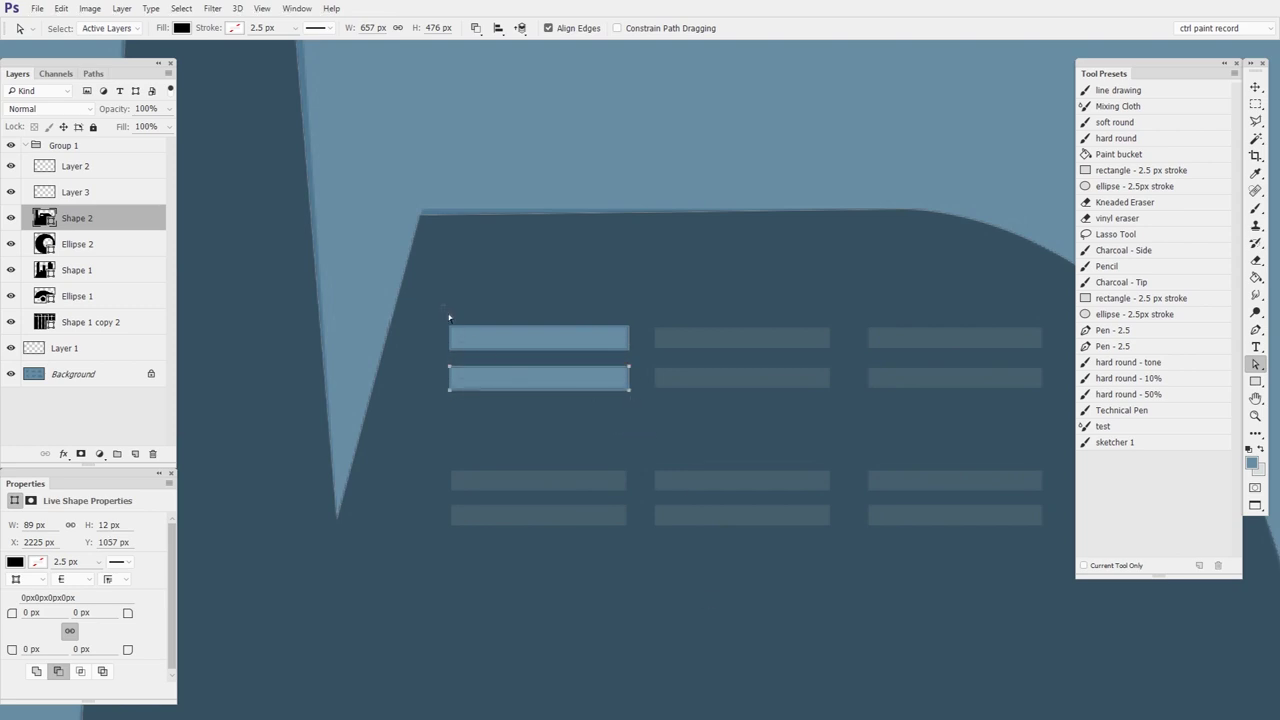
Duplicate the slot pair into the second and third window columns, and copy all six slots to the lower window rows at Y 1106 px
{"action": "left_click_drag", "start_coordinate": [449, 305], "coordinate": [831, 413]}
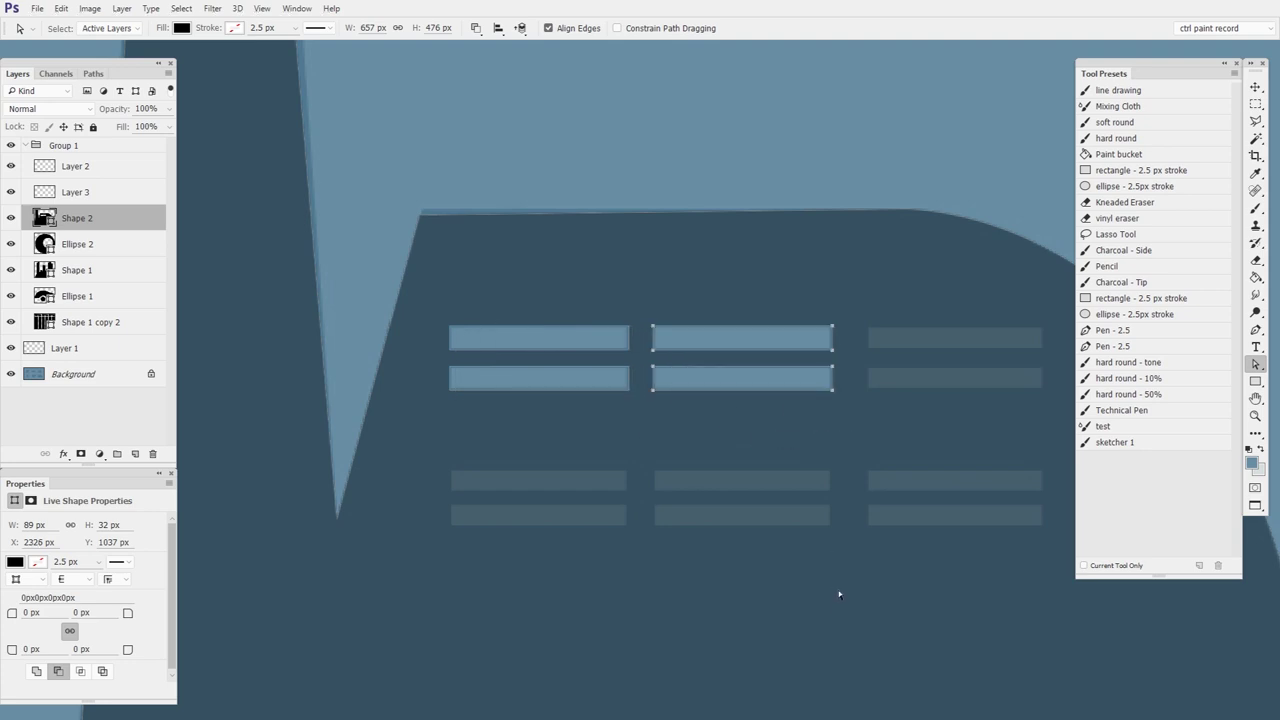
{"action": "left_click_drag", "start_coordinate": [788, 473], "coordinate": [574, 498]}
{"action": "left_click_drag", "start_coordinate": [617, 414], "coordinate": [828, 440]}
{"action": "left_click_drag", "start_coordinate": [814, 471], "coordinate": [930, 451]}
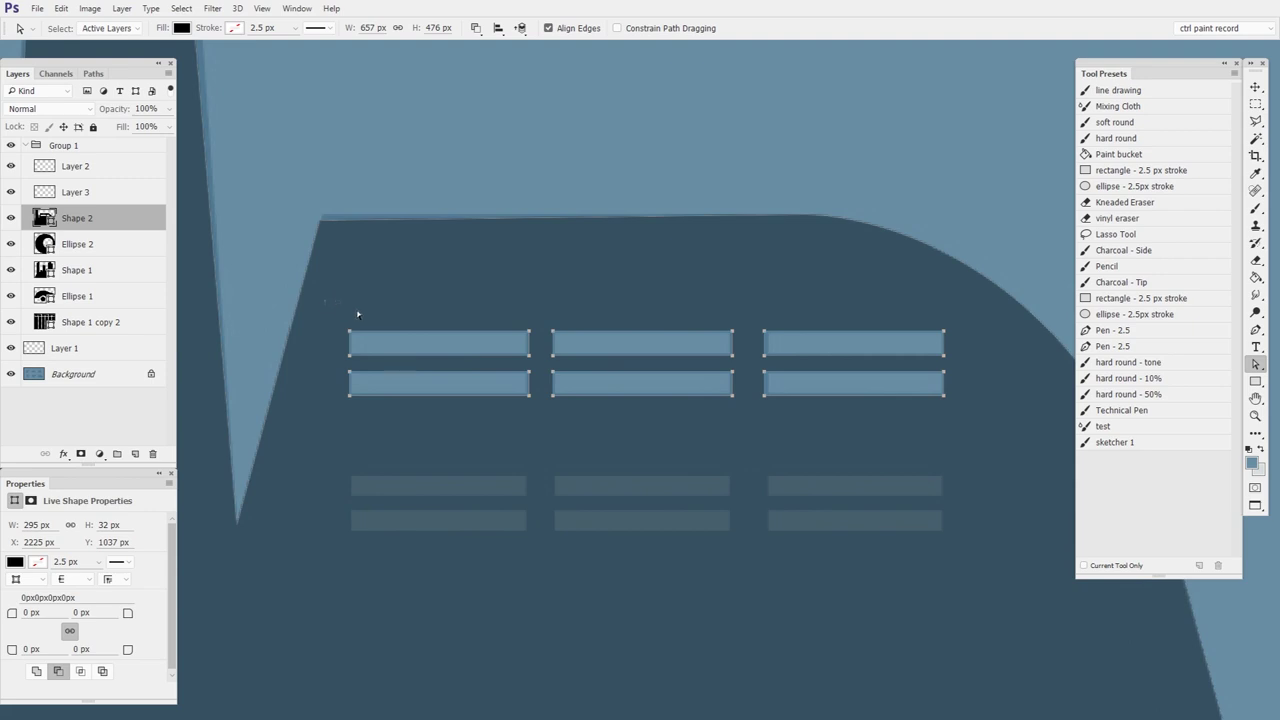
{"action": "left_click_drag", "start_coordinate": [326, 305], "coordinate": [943, 537]}
{"action": "left_click", "coordinate": [1002, 324]}
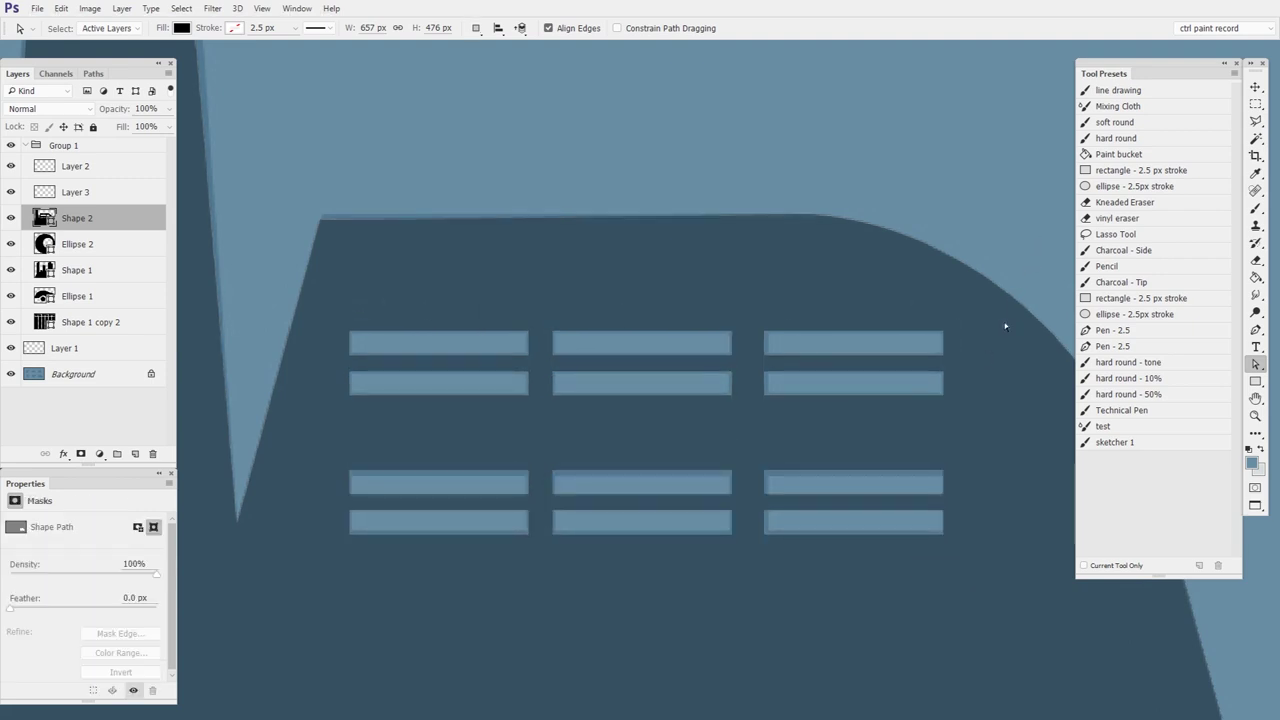
Try moving the whole factory shape toward the lower left with the Move tool, and undo the move
{"action": "key", "text": "z"}
{"action": "left_click_drag", "start_coordinate": [1004, 354], "coordinate": [910, 430]}
{"action": "left_click_drag", "start_coordinate": [880, 506], "coordinate": [751, 491]}
{"action": "left_click", "coordinate": [1257, 91]}
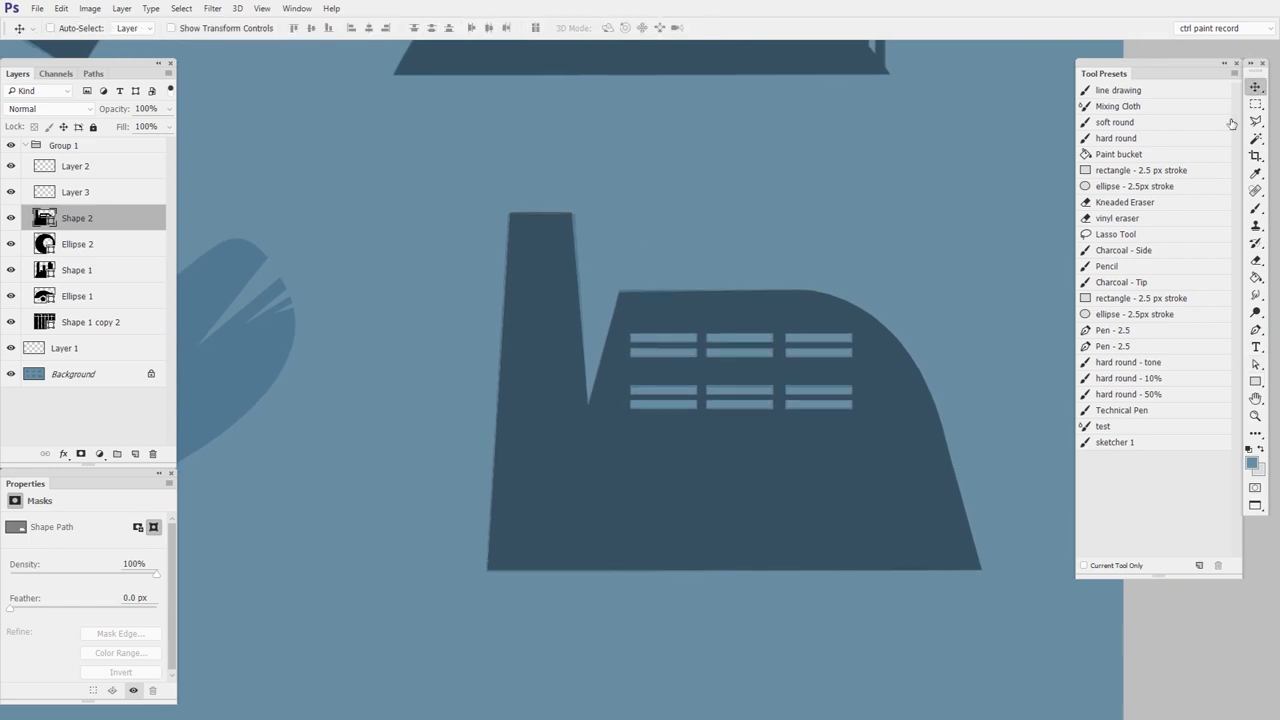
{"action": "left_click_drag", "start_coordinate": [920, 514], "coordinate": [772, 596]}
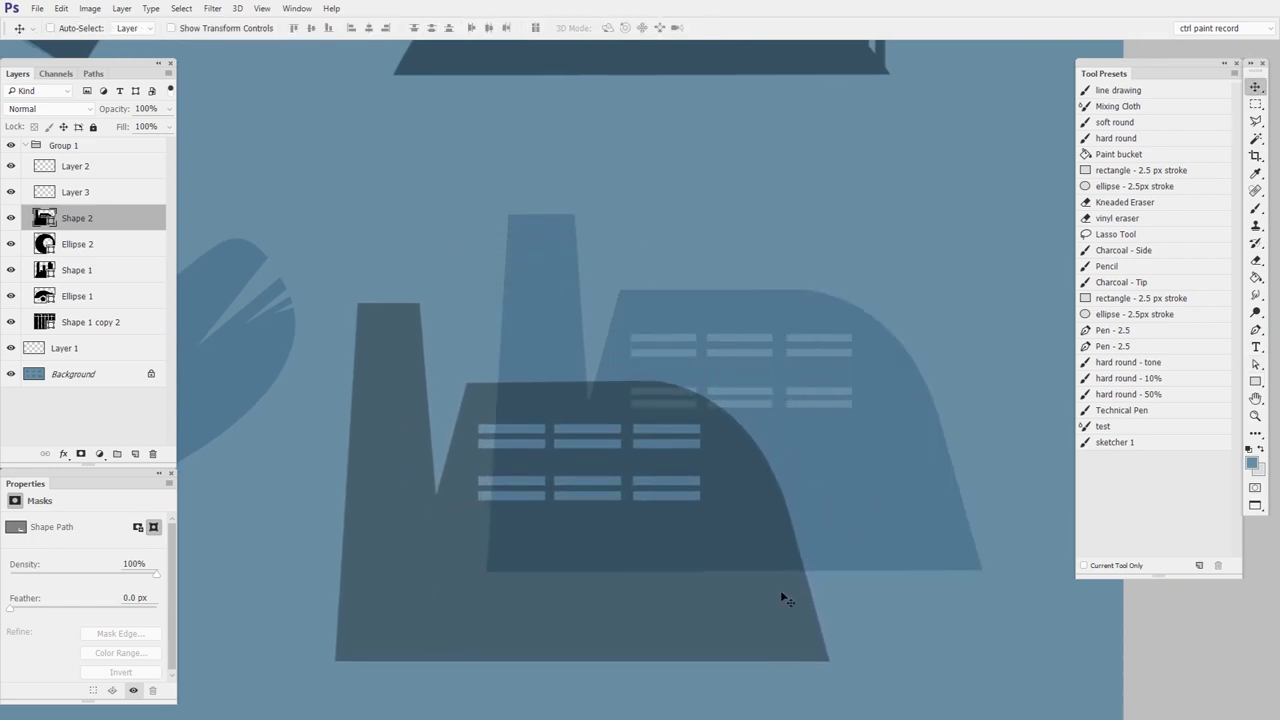
{"action": "key", "text": "ctrl+z"}
Try enlarging the factory shape and its window slots together with Free Transform
{"action": "key", "text": "ctrl+t"}
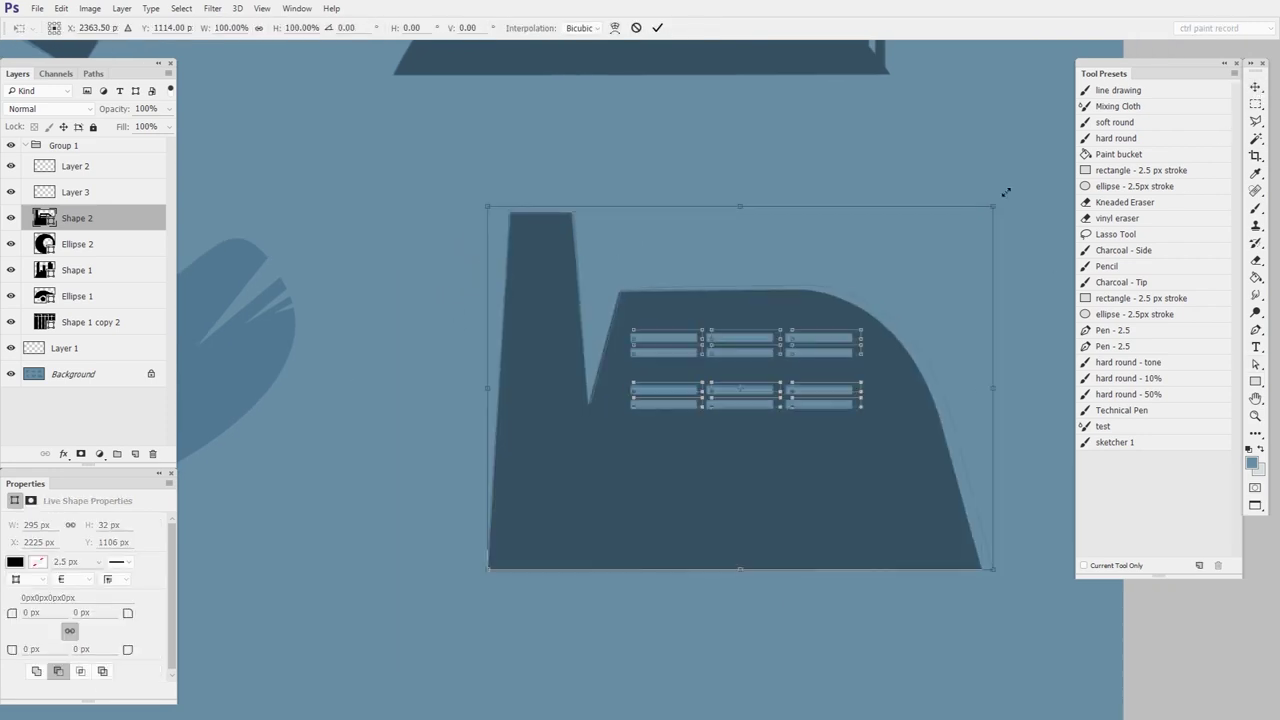
{"action": "left_click_drag", "start_coordinate": [983, 210], "coordinate": [1077, 120]}
{"action": "key", "text": "Return"}
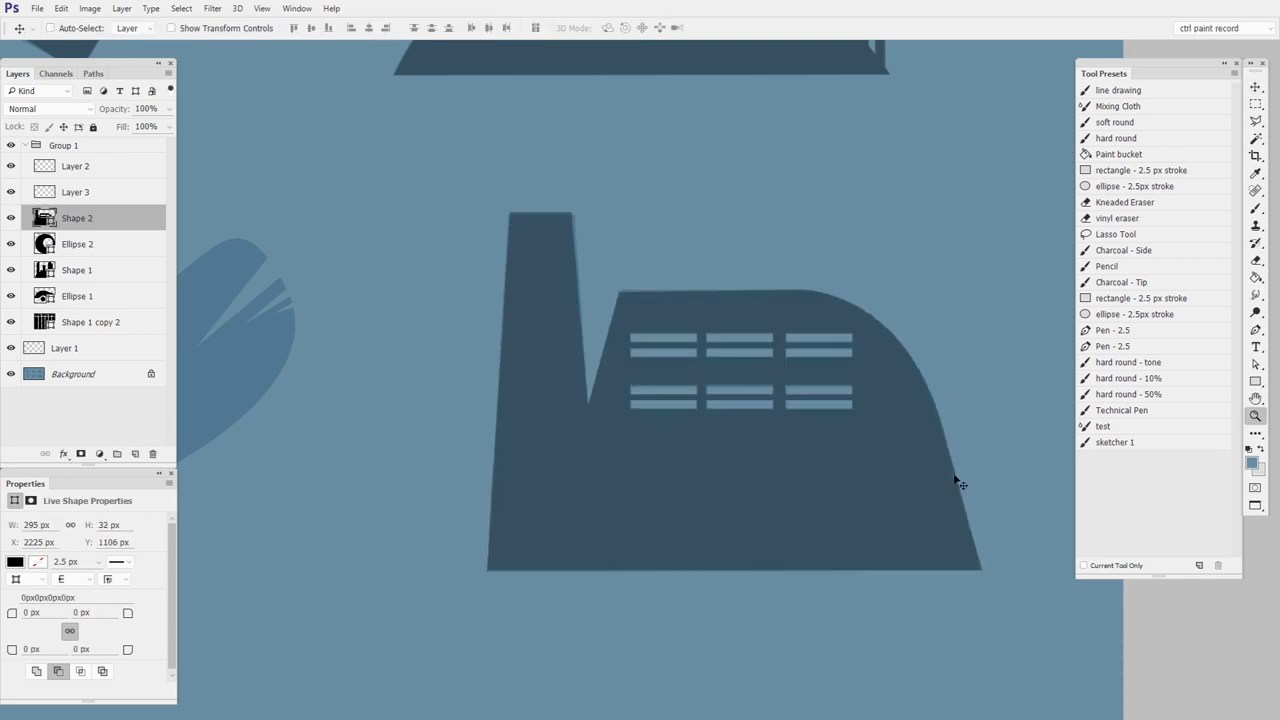
{"action": "scroll", "coordinate": [905, 535], "scroll_direction": "down", "scroll_amount": 2}
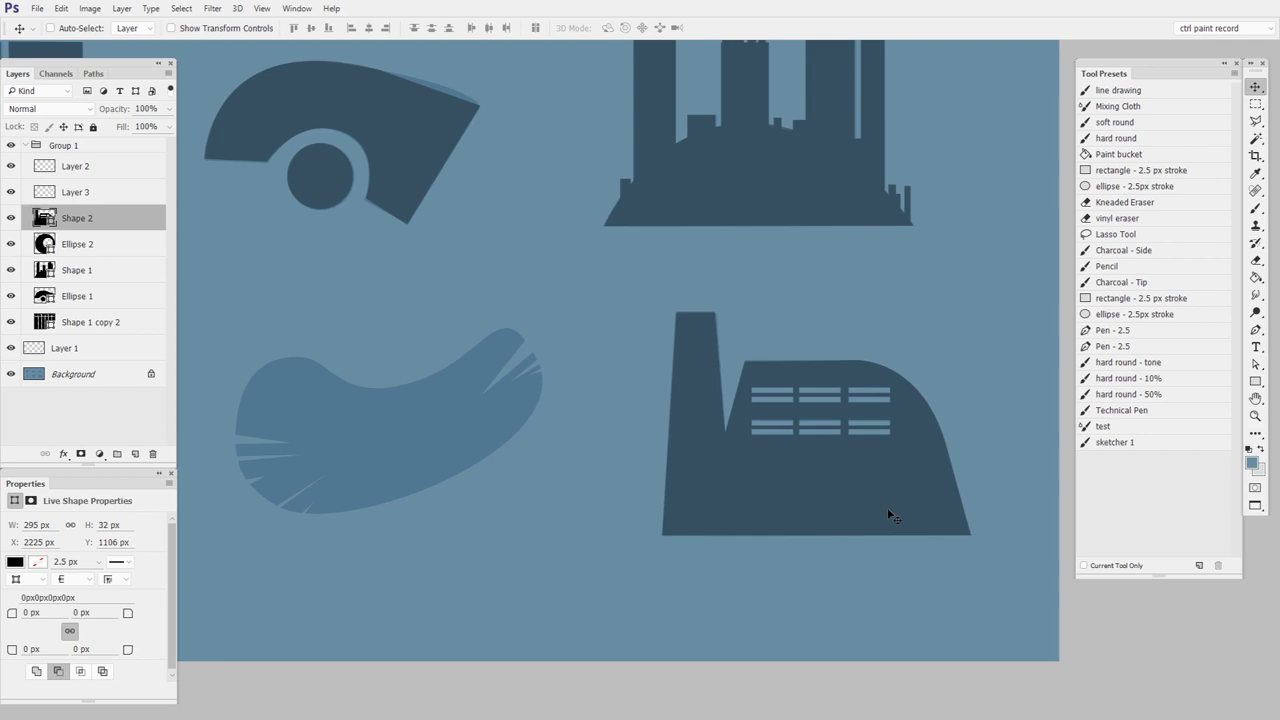
{"action": "scroll", "coordinate": [887, 507], "scroll_direction": "down", "scroll_amount": 2}
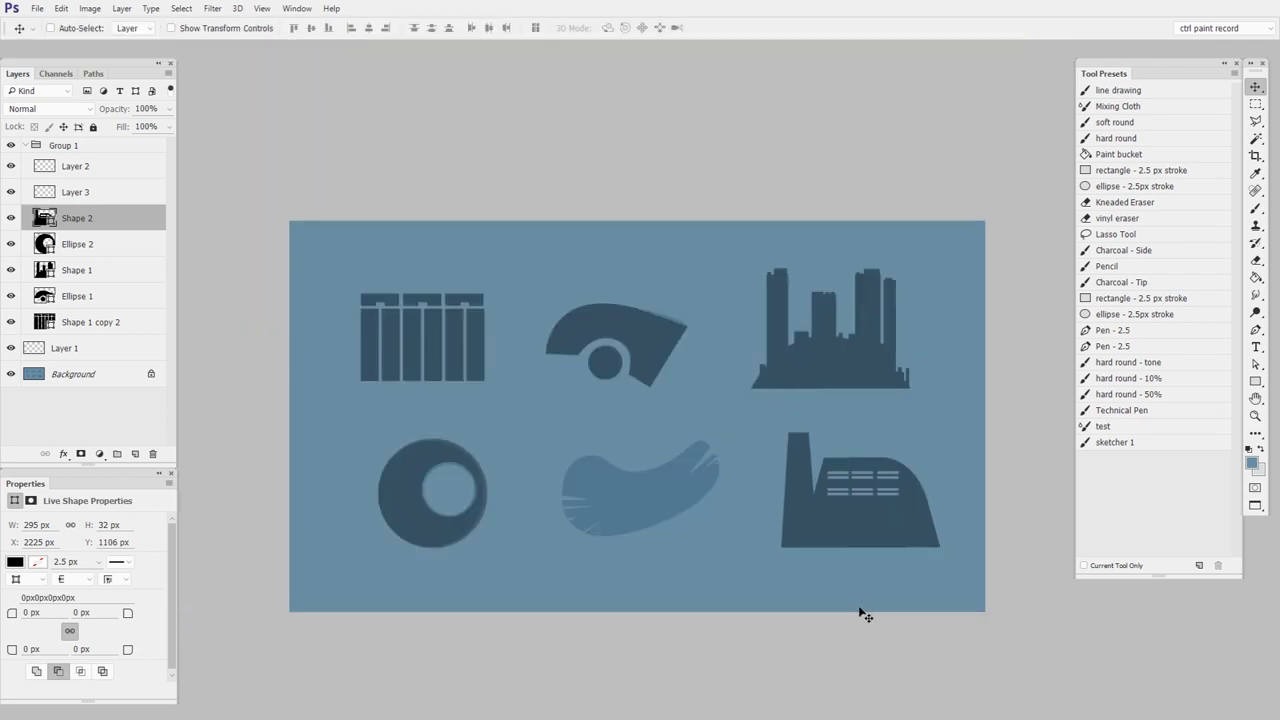